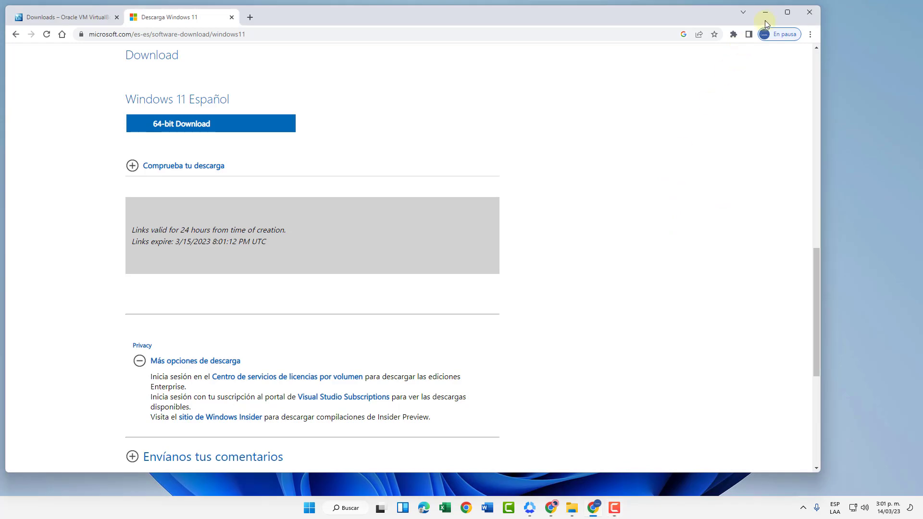
Minimize Chrome, which shows the Windows 11 Español 64-bit download page, to reveal the desktop.
click(765, 12)
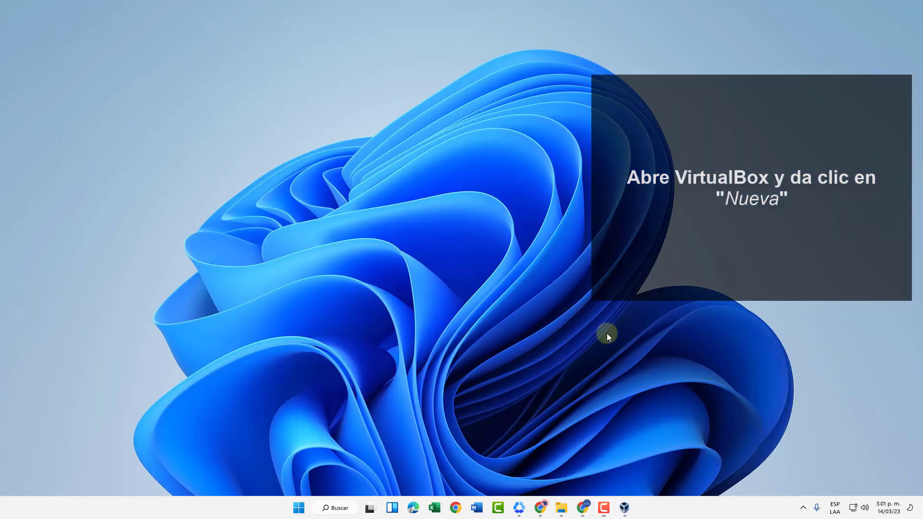
Start a new virtual machine named Windows in F:\VMs in VirtualBox.
click(624, 508)
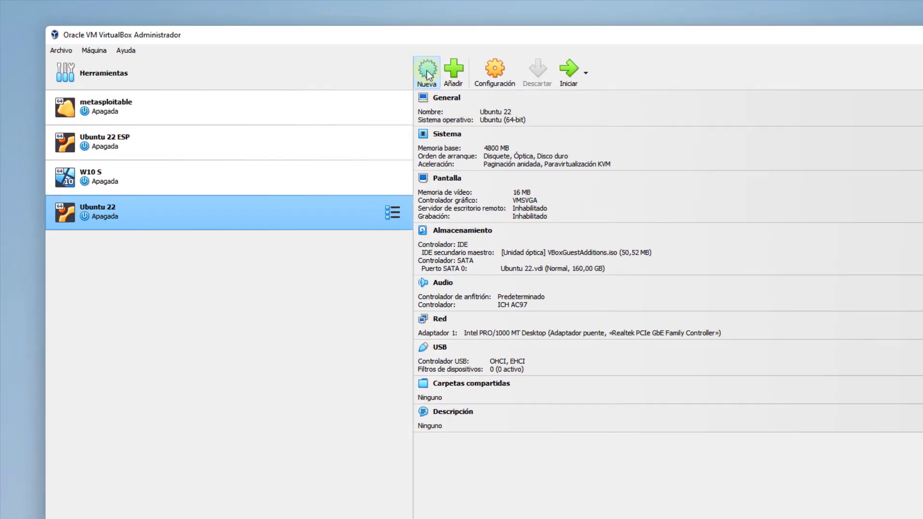
click(426, 72)
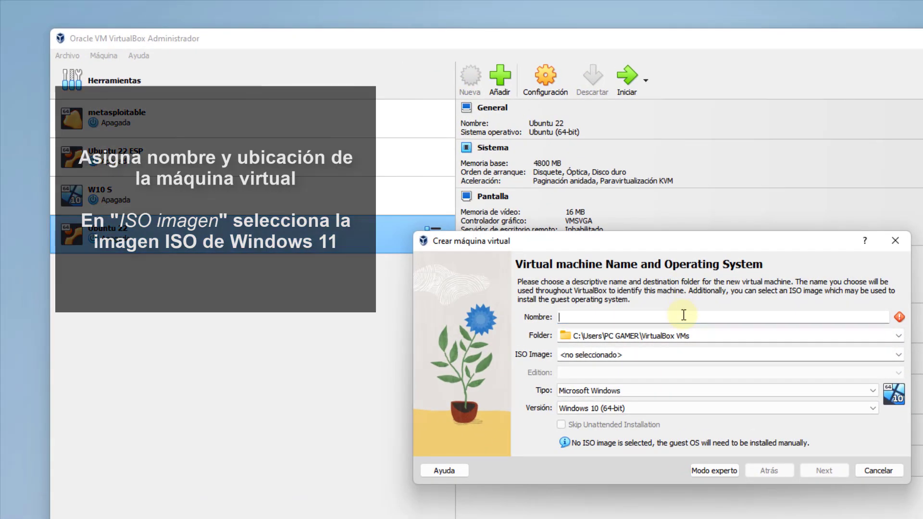
text(Windows)
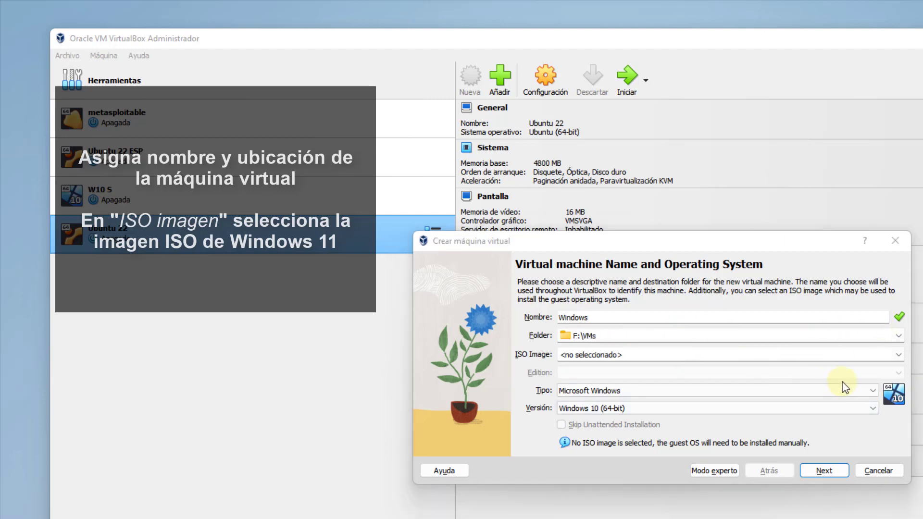
Choose Win11_22H2_Spanish_Mexico_x64v1.iso from F:\Software\Windows 11 as the ISO image.
click(897, 357)
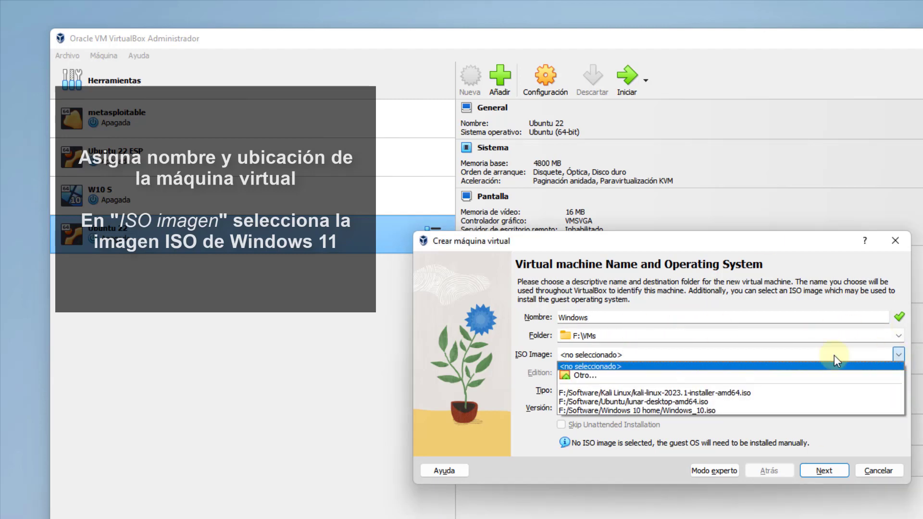
click(735, 375)
click(668, 290)
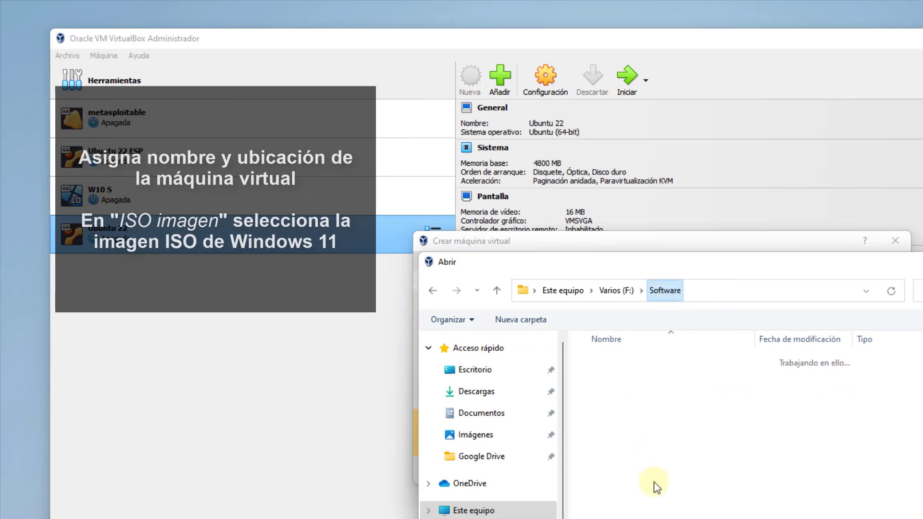
scroll(653, 481, down, 10)
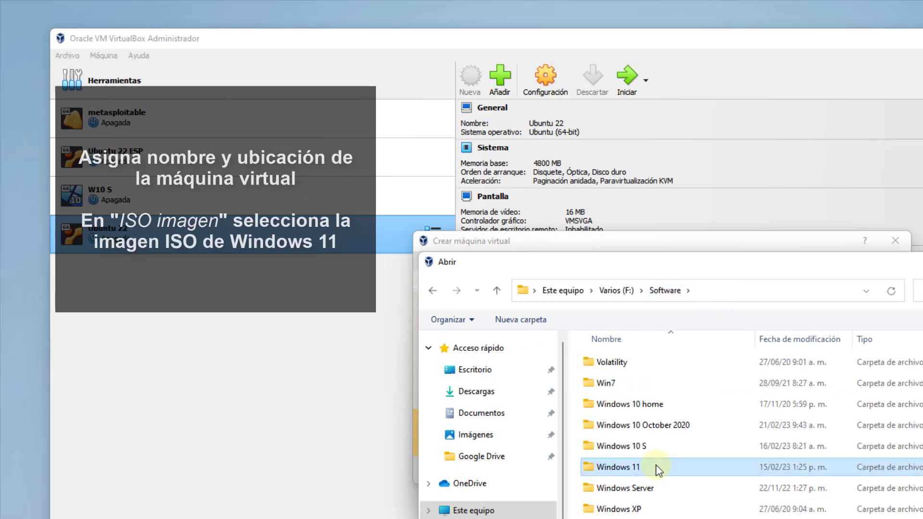
double_click(656, 467)
click(701, 382)
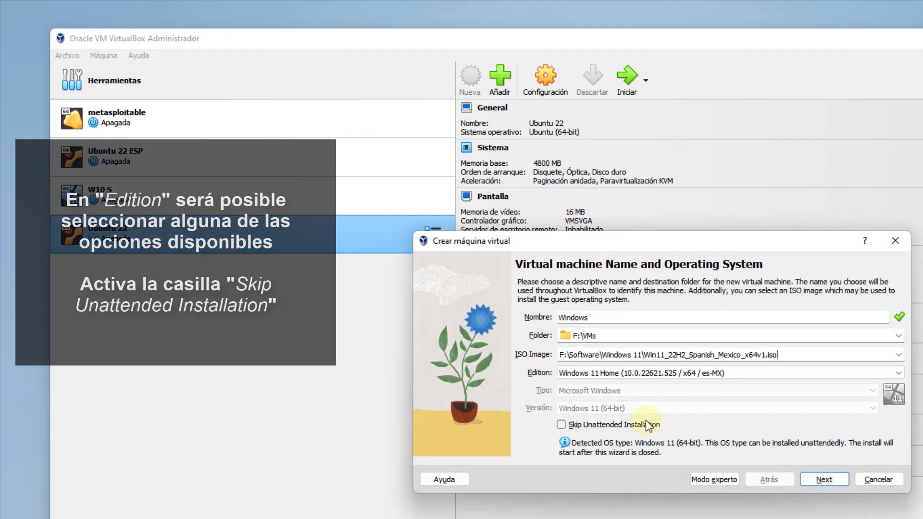
Select the Windows 11 Pro edition and skip unattended installation before moving to hardware.
click(892, 373)
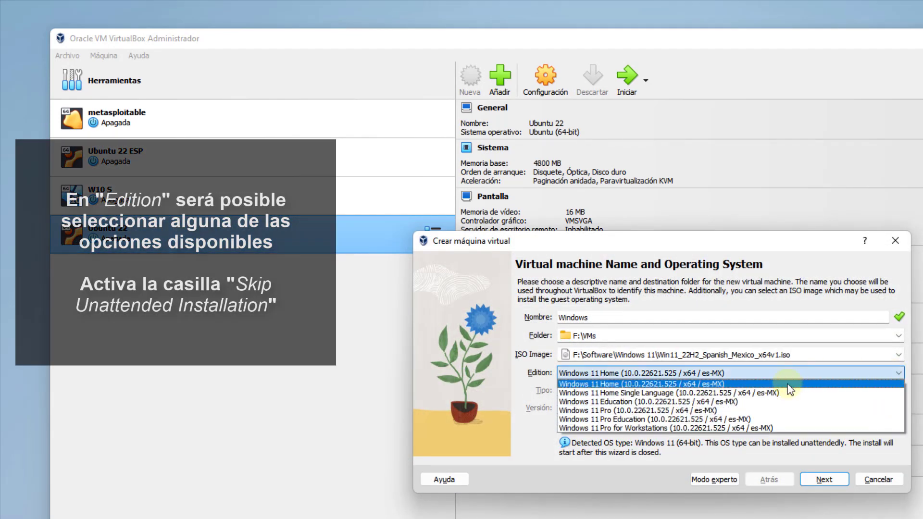
click(697, 410)
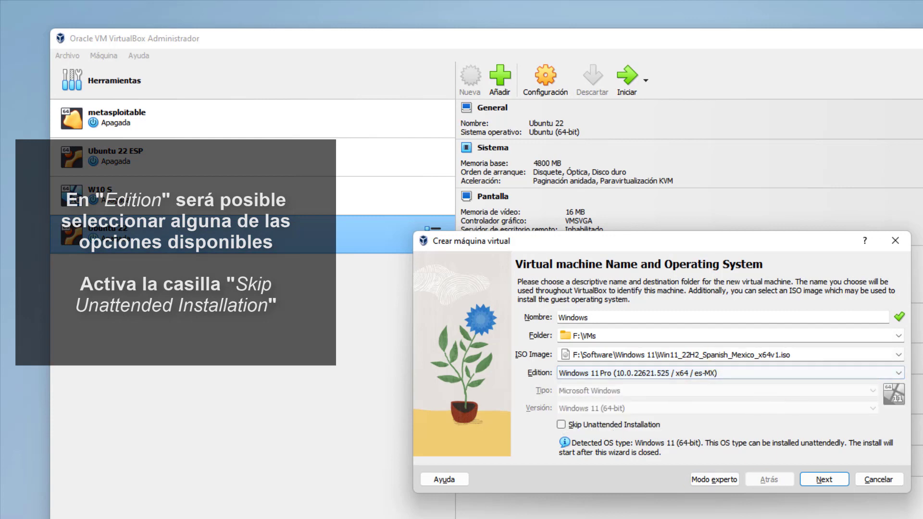
click(608, 425)
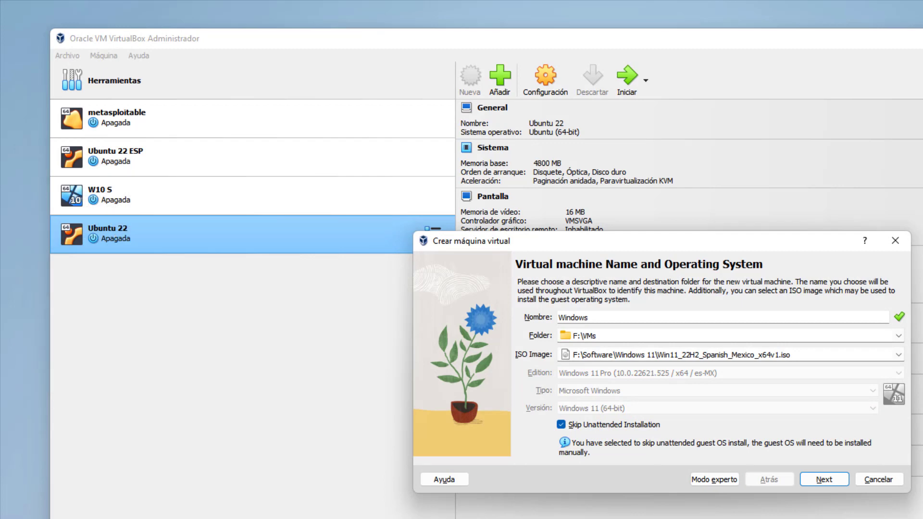
click(822, 478)
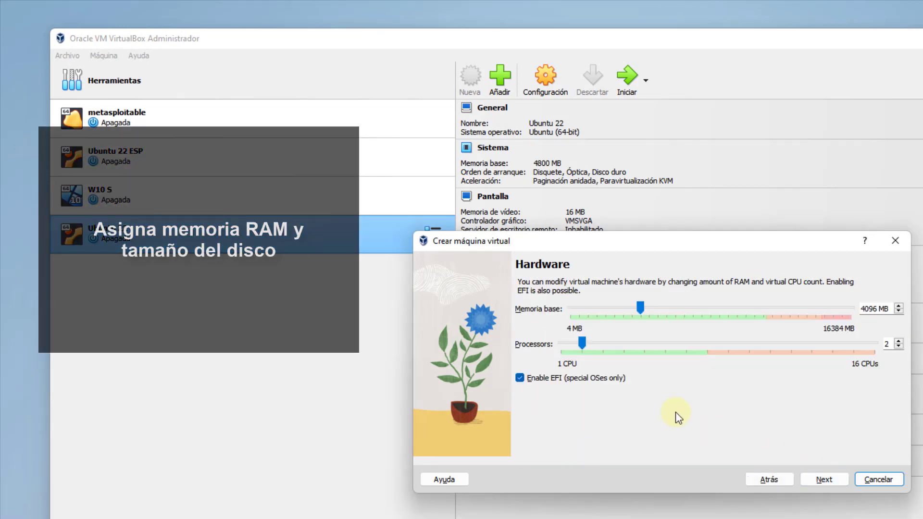
Give the VM 5068 MB base memory and a 180 GB virtual disk, then finish the wizard.
mouse_move(644, 310)
mouse_down()
mouse_move(667, 309)
mouse_move(659, 308)
mouse_up()
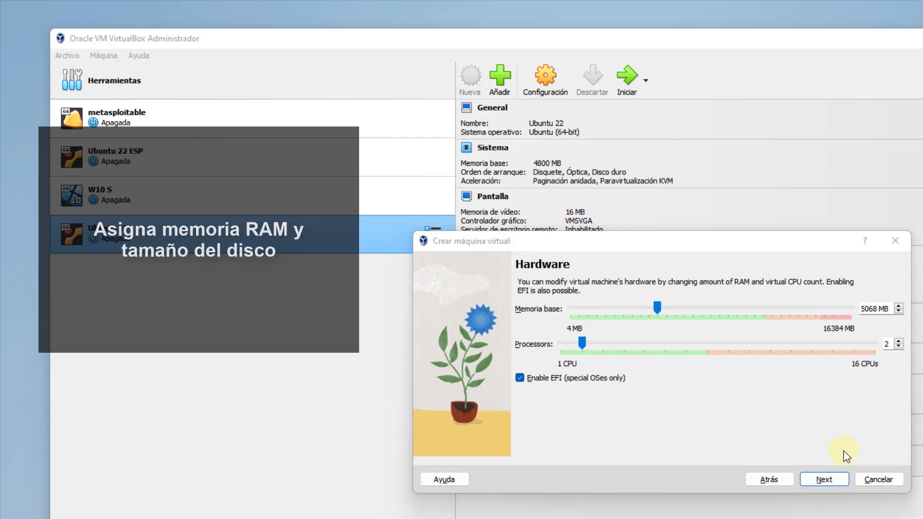
click(824, 479)
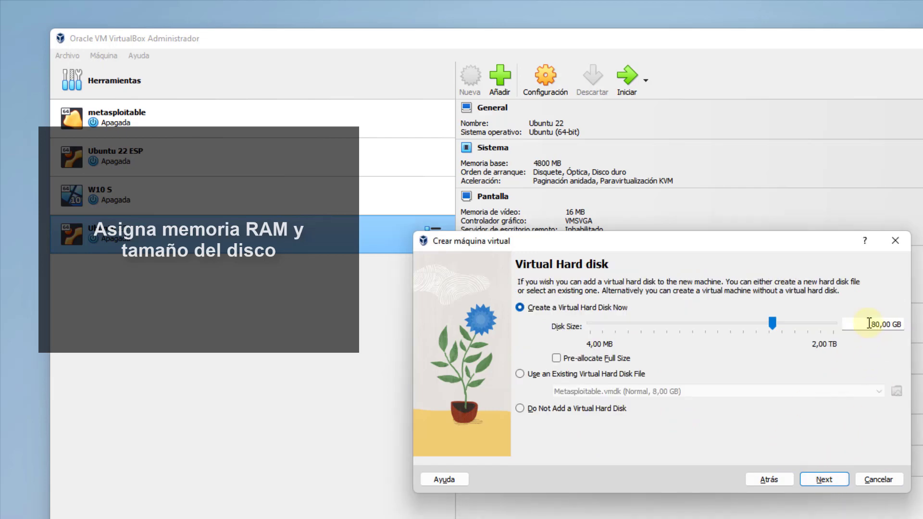
text(1)
click(825, 480)
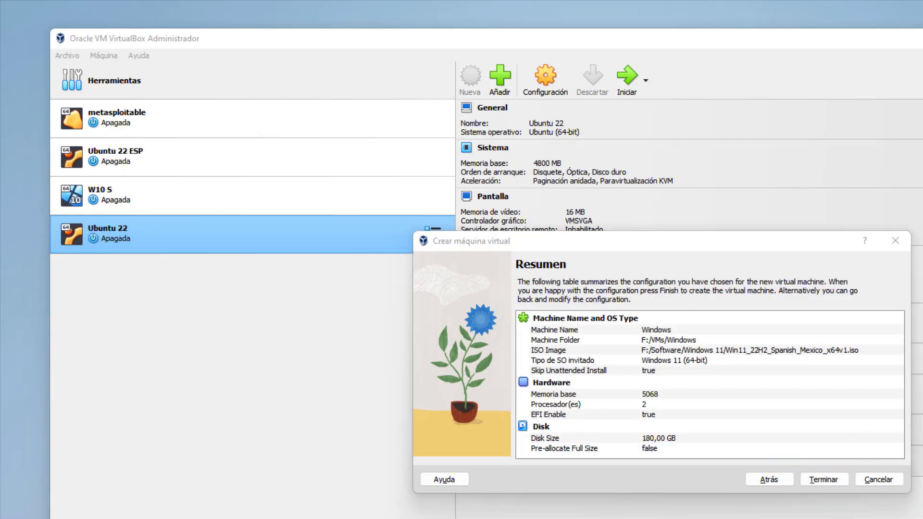
click(823, 479)
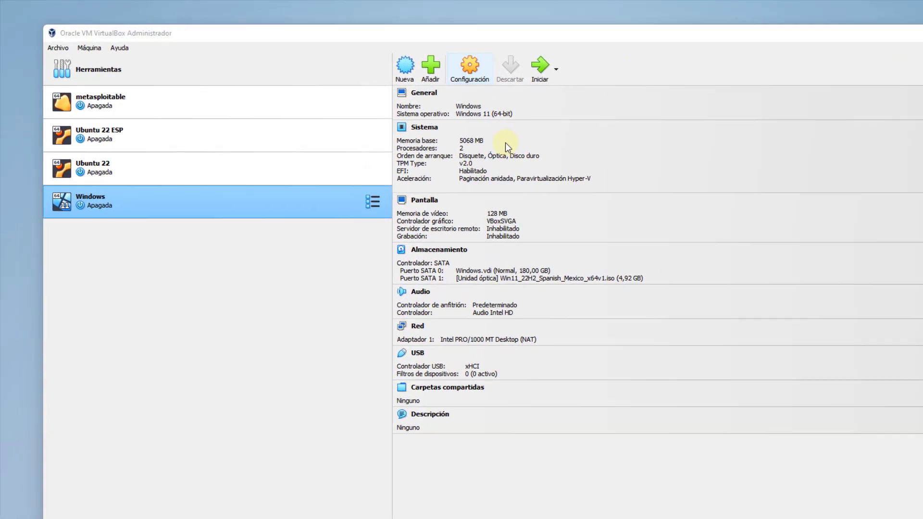
Open the VM settings and review the General and System tabs, including processor and acceleration.
key(ctrl+s)
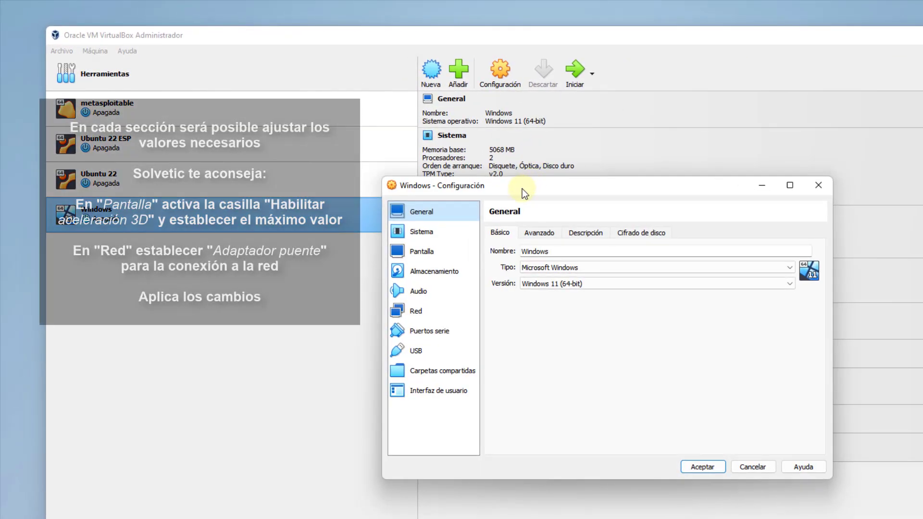
click(541, 234)
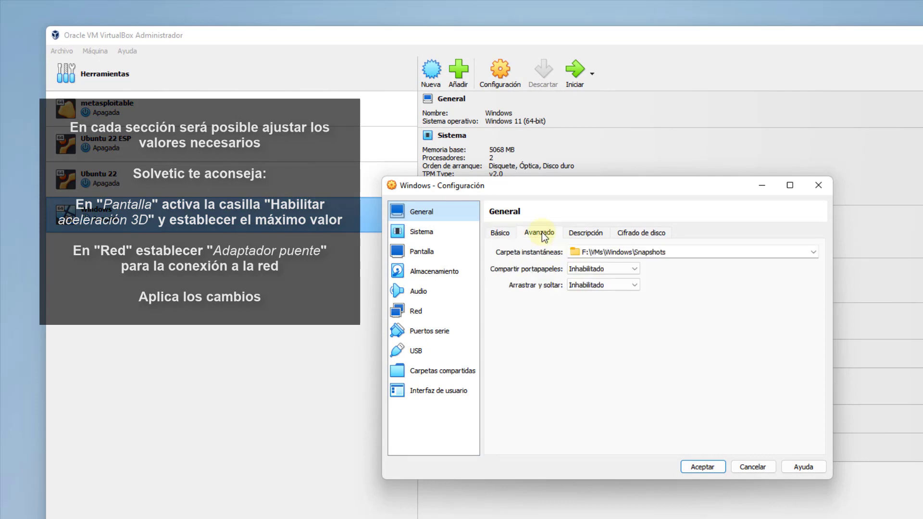
click(587, 232)
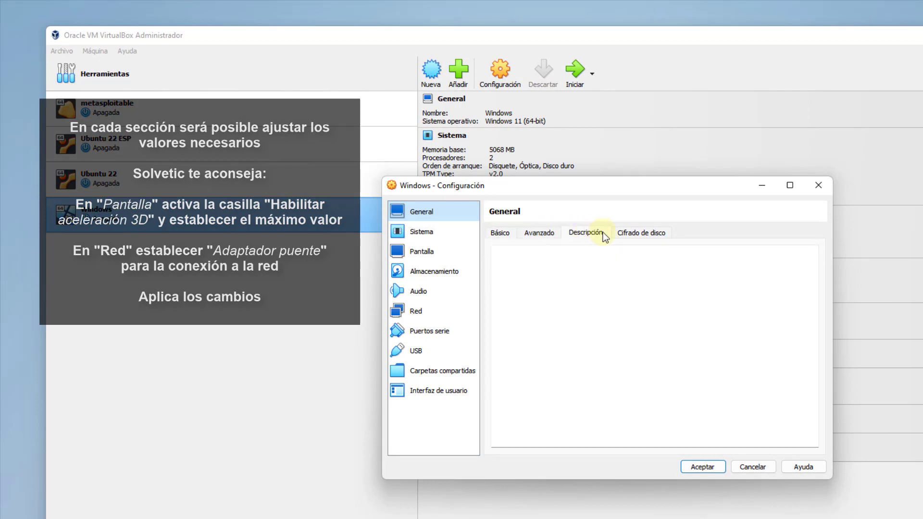
click(636, 232)
click(499, 233)
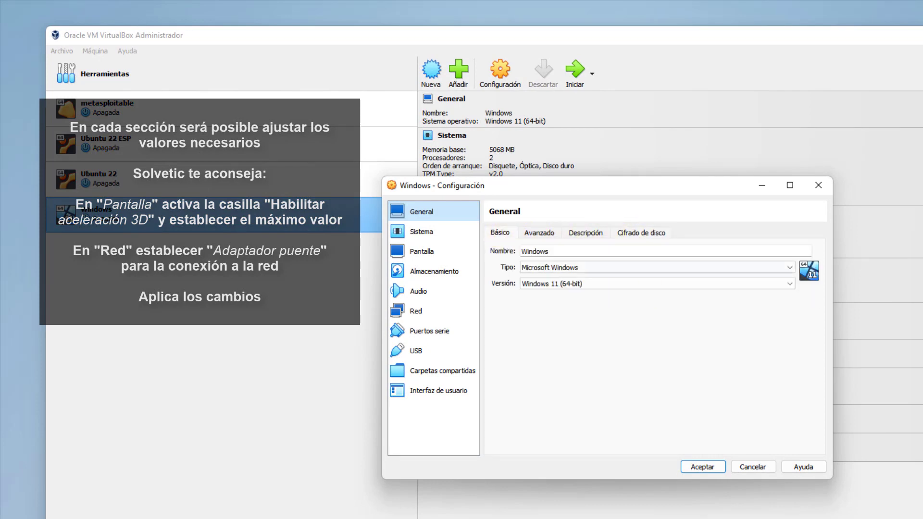
click(436, 230)
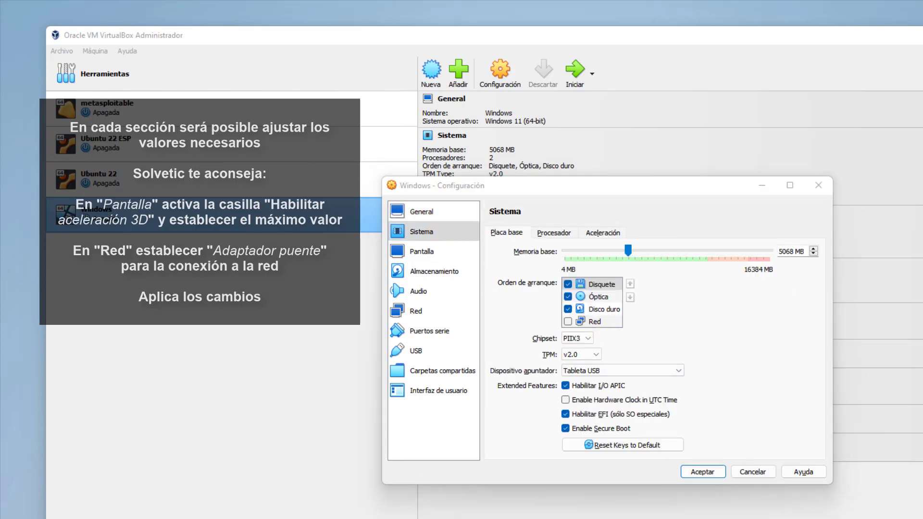
click(559, 233)
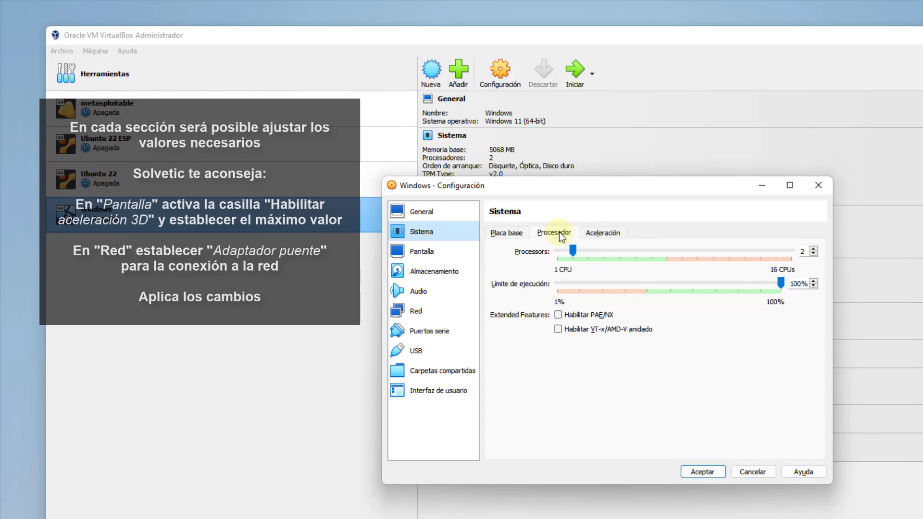
click(603, 232)
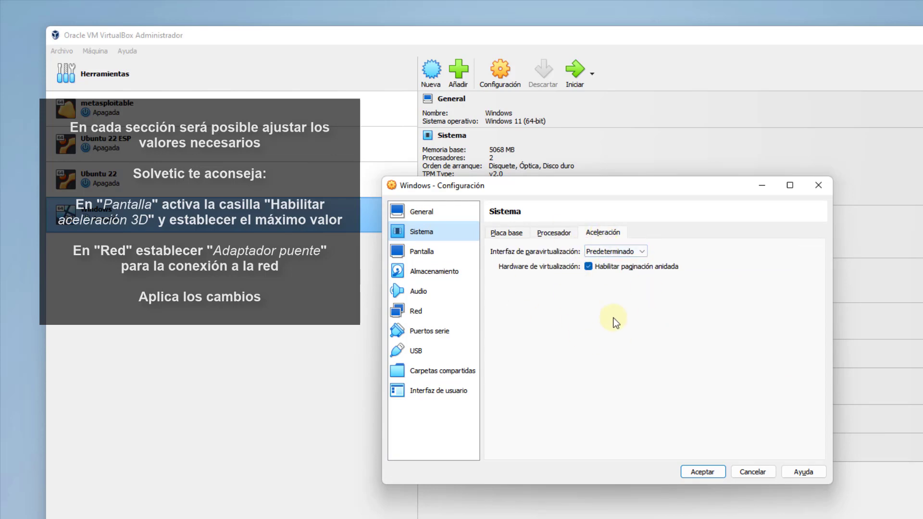
Enable 3D acceleration with the maximum 256 MB of video memory.
click(440, 253)
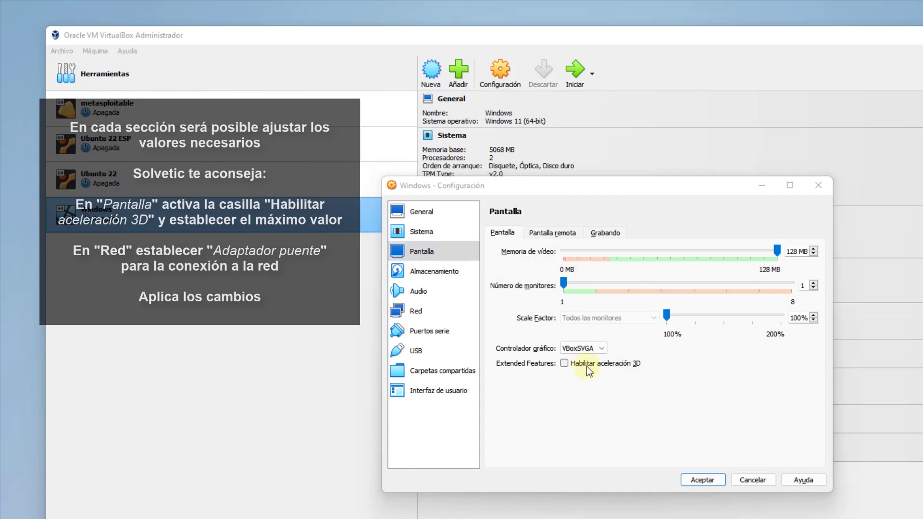
click(565, 364)
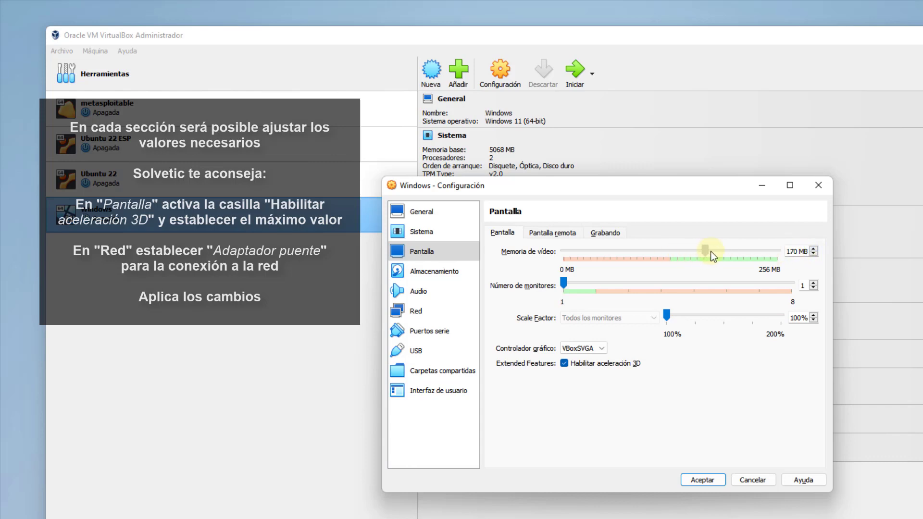
drag(713, 257, 782, 249)
click(445, 275)
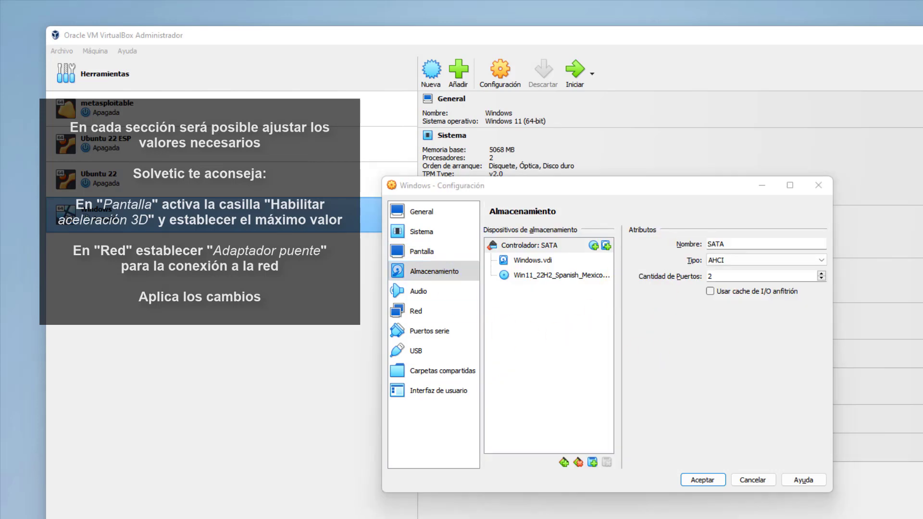
Set network adapter 1 to Adaptador puente on the Realtek PCIe GbE Family Controller.
click(448, 294)
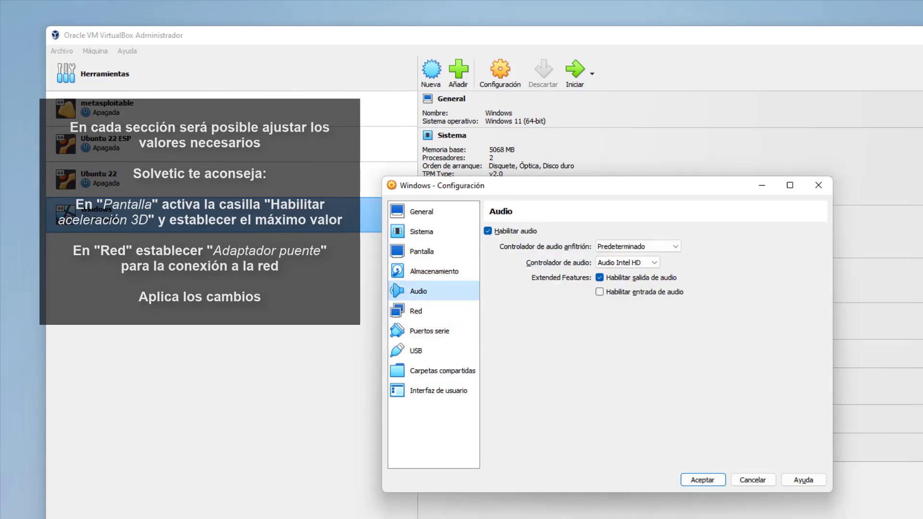
click(451, 313)
click(671, 266)
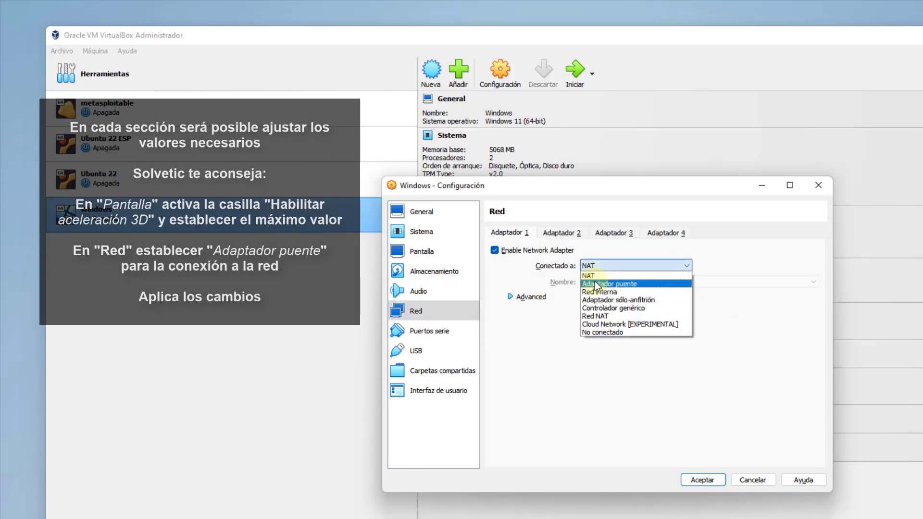
click(629, 280)
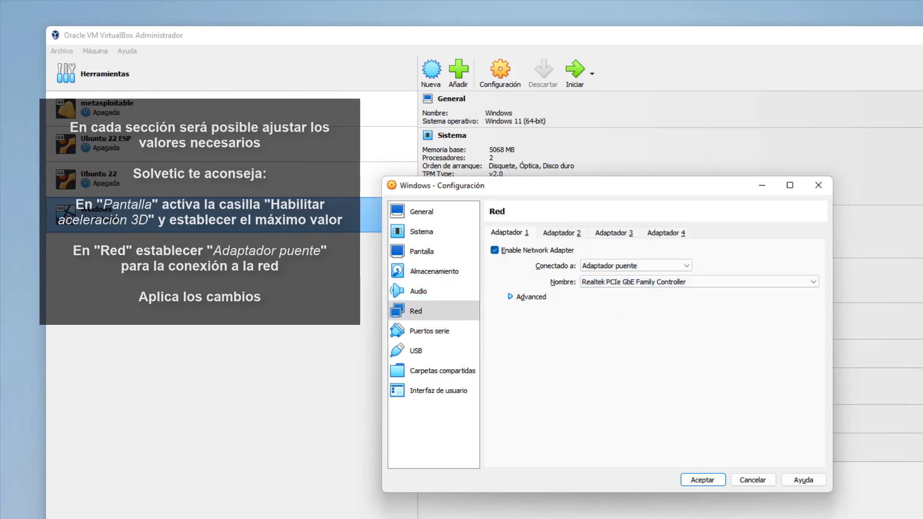
Review the Serial Ports, USB, Shared Folders and User Interface settings.
click(439, 333)
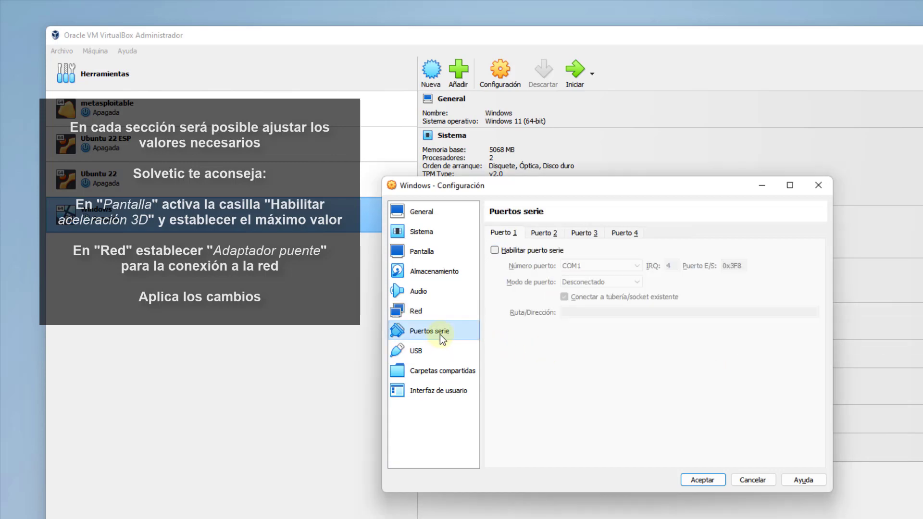
click(442, 350)
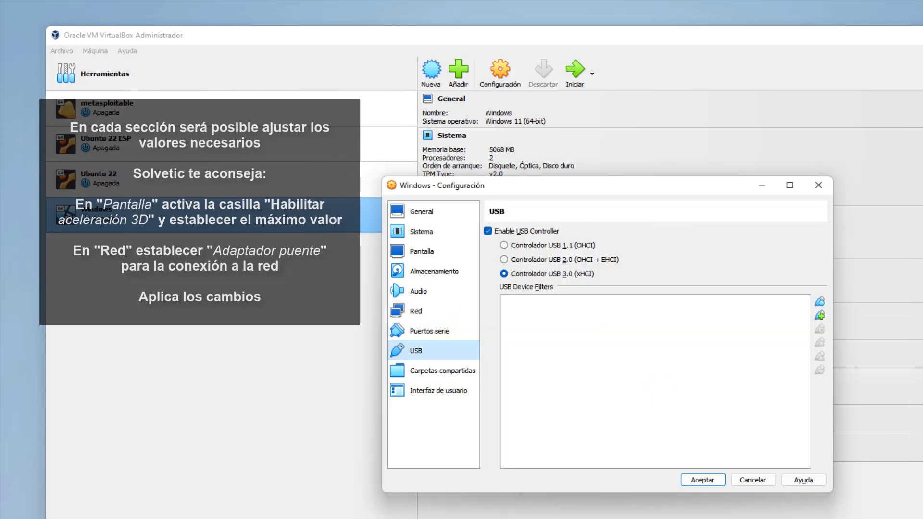
click(451, 370)
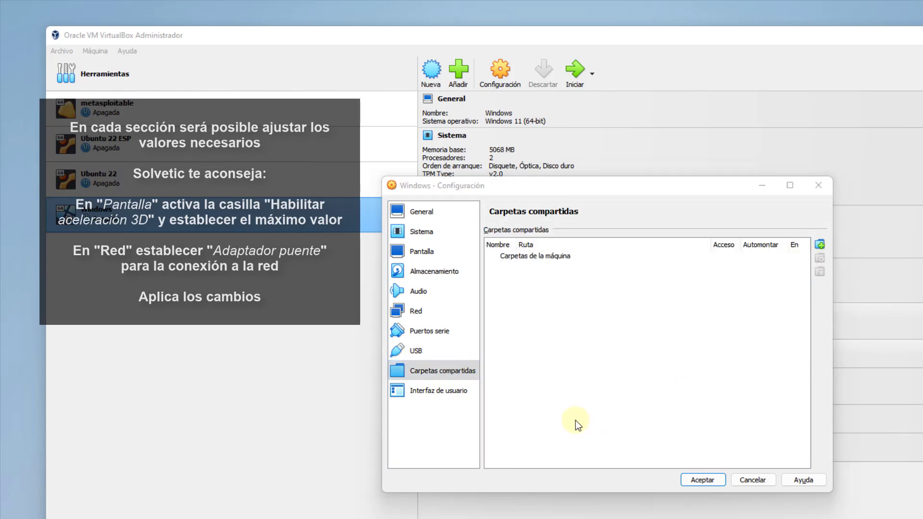
click(451, 394)
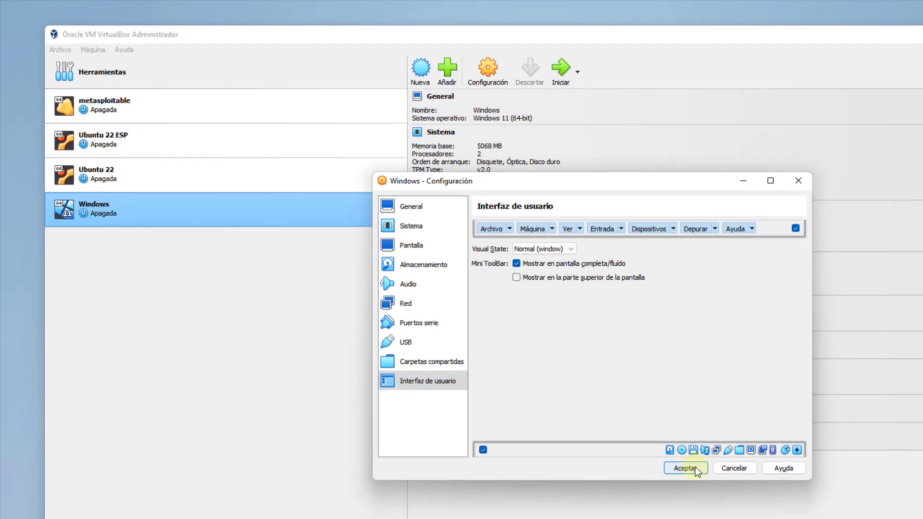
Save the settings, start the Windows VM and boot it from the installer ISO.
click(702, 480)
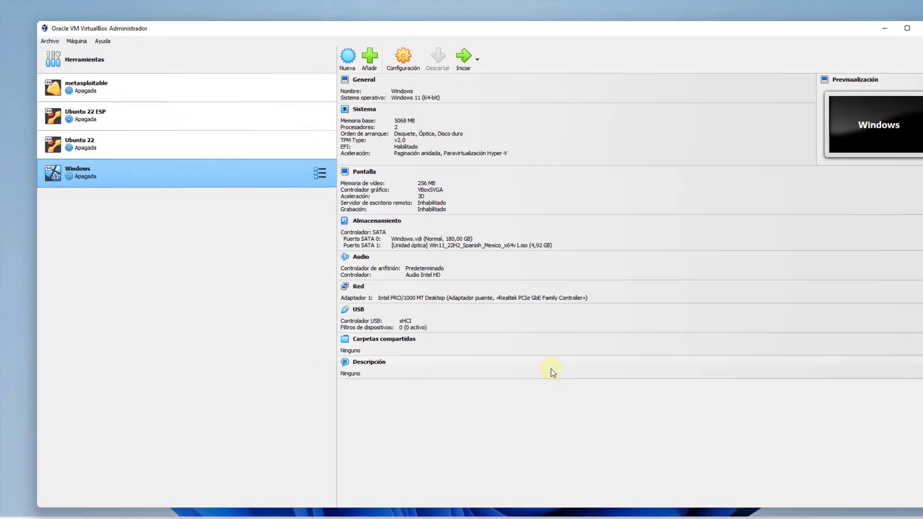
click(454, 60)
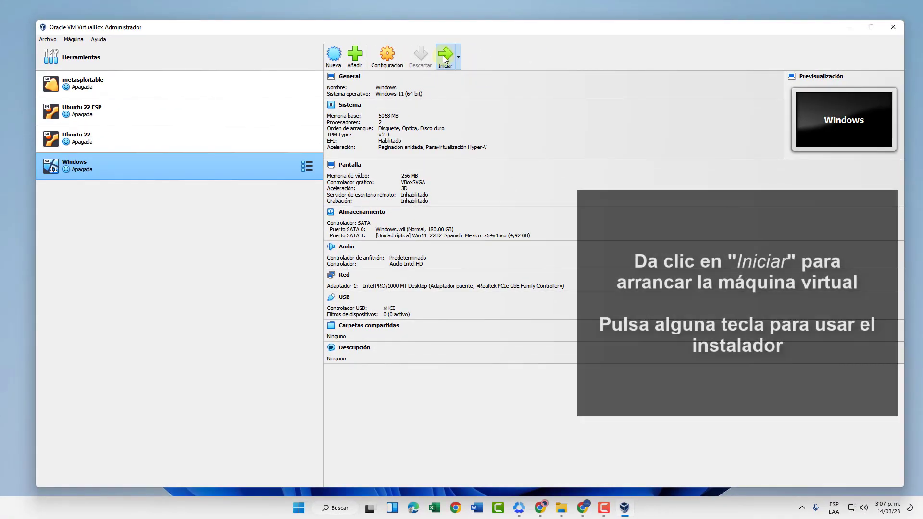
click(849, 28)
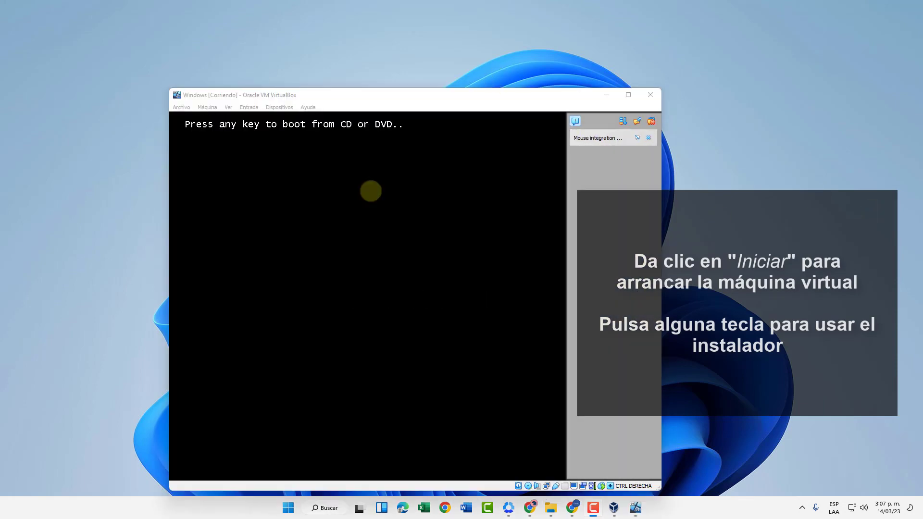
key(Return)
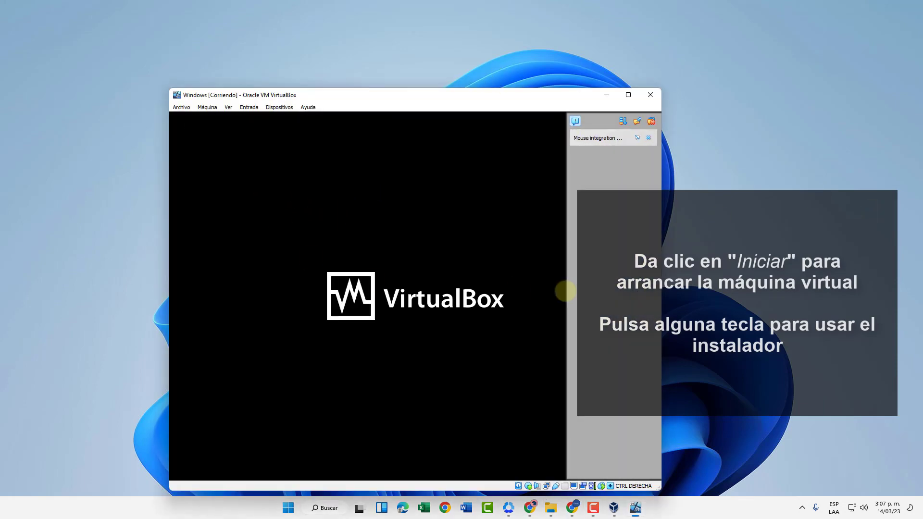
click(650, 121)
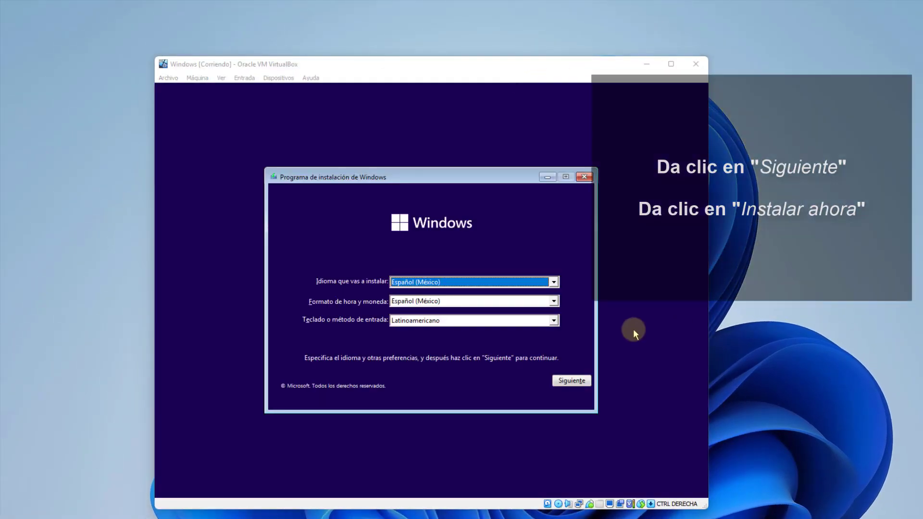
Accept the Español (México) language settings, begin installing, and continue without a product key.
click(570, 380)
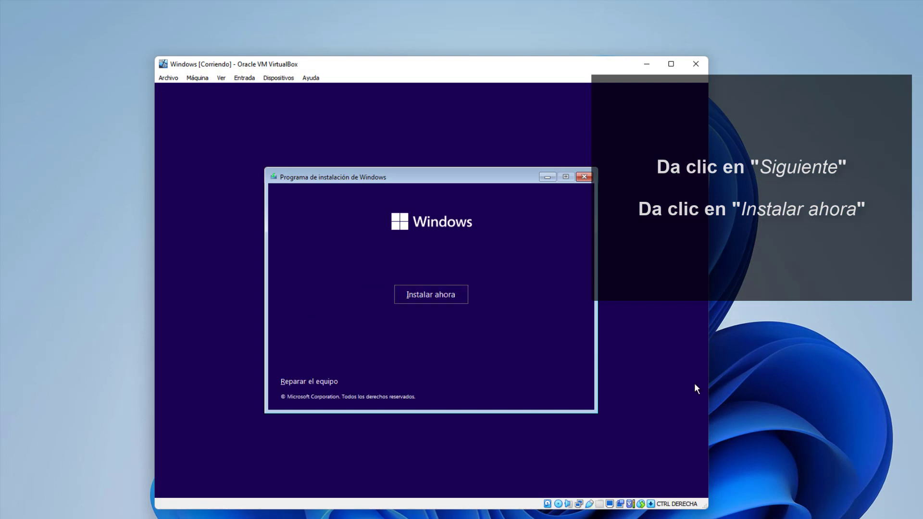
click(419, 295)
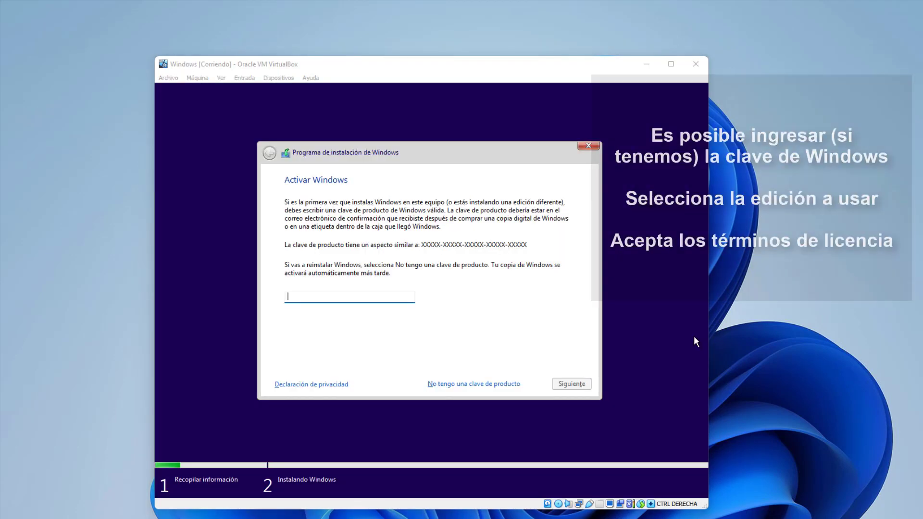
click(498, 339)
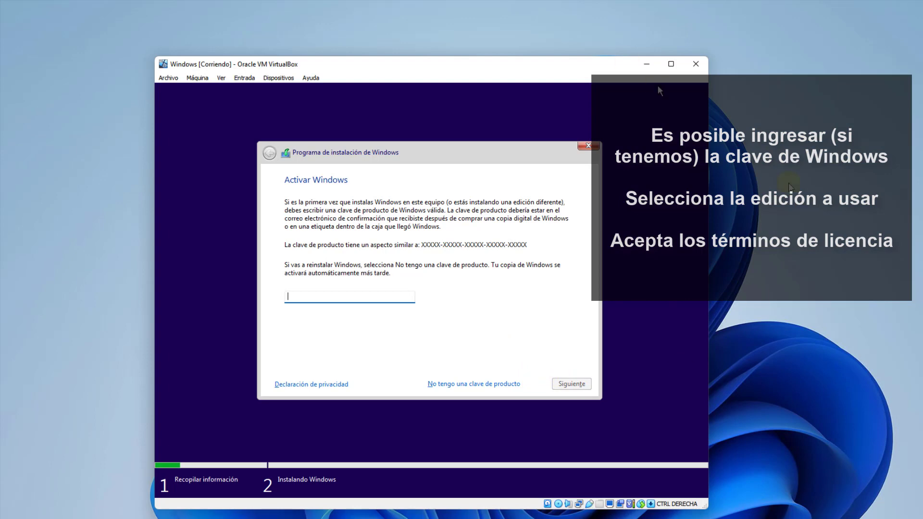
click(447, 383)
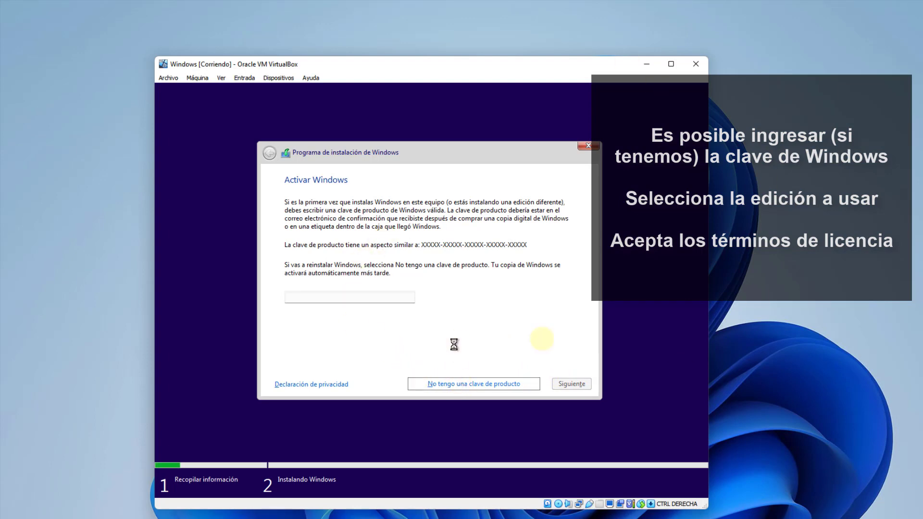
Select Windows 11 Pro and accept the Microsoft licence terms.
click(335, 250)
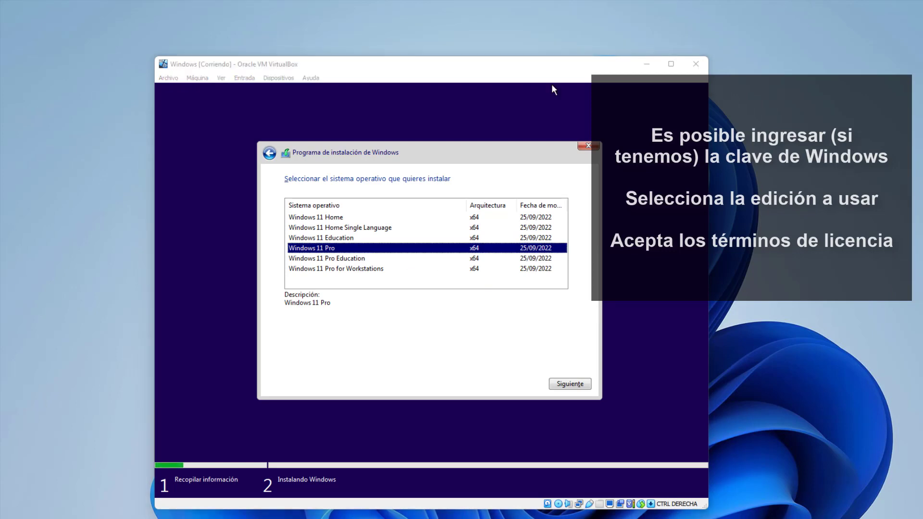
click(567, 384)
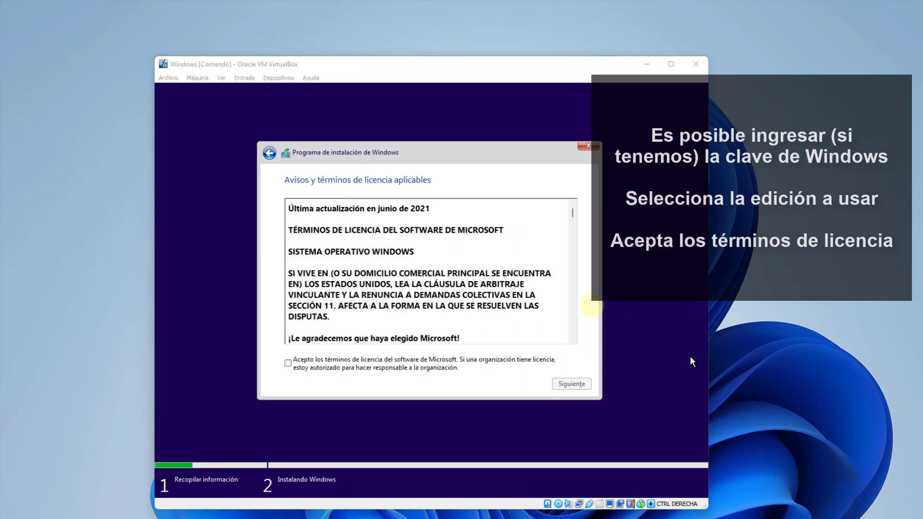
click(288, 365)
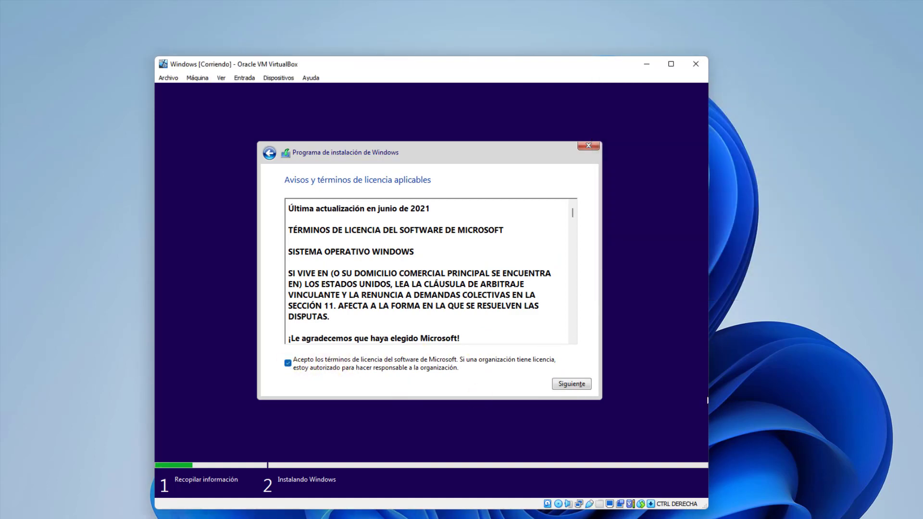
click(571, 384)
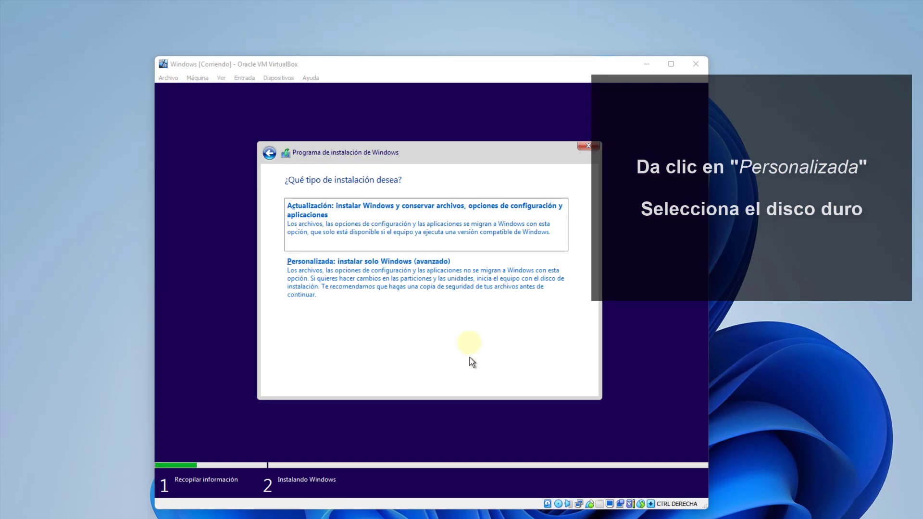
Run a custom install onto the 180 GB unallocated space on drive 0, then restart the VM.
click(469, 293)
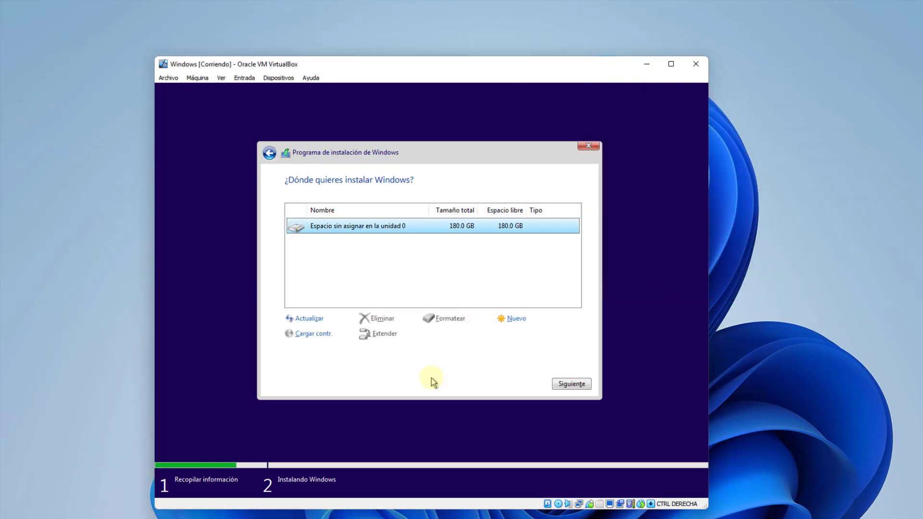
click(576, 380)
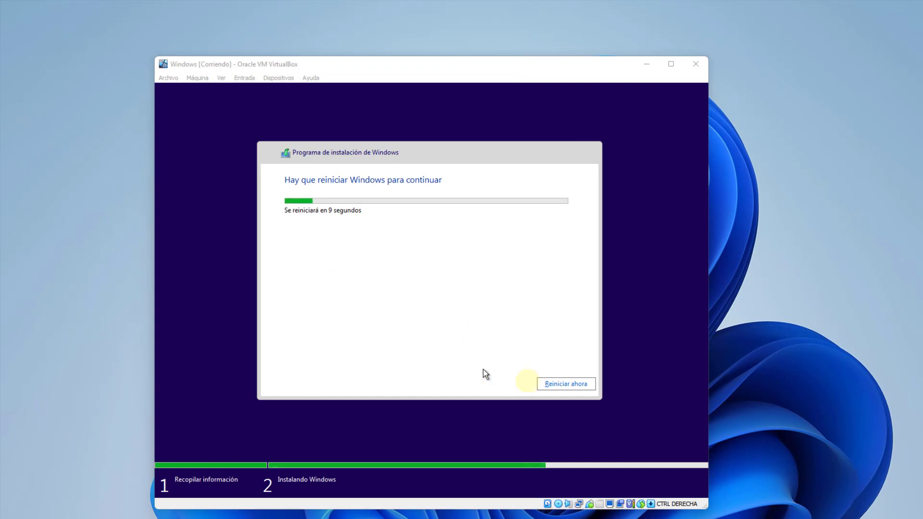
click(552, 385)
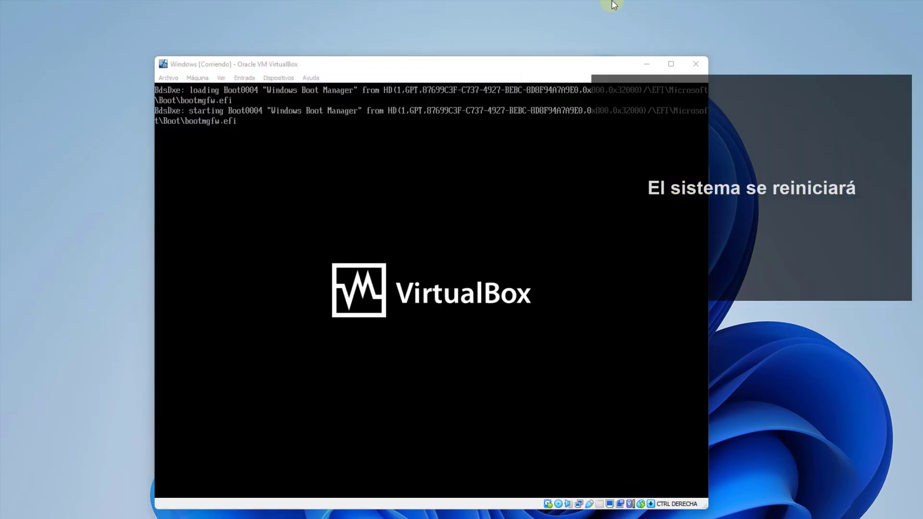
Confirm España as region and Español as keyboard layout, skipping a second layout.
click(535, 60)
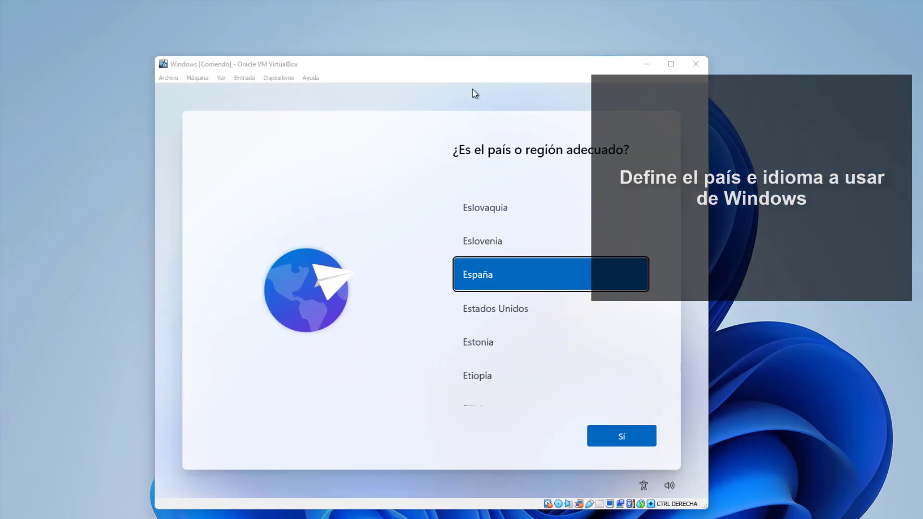
click(619, 439)
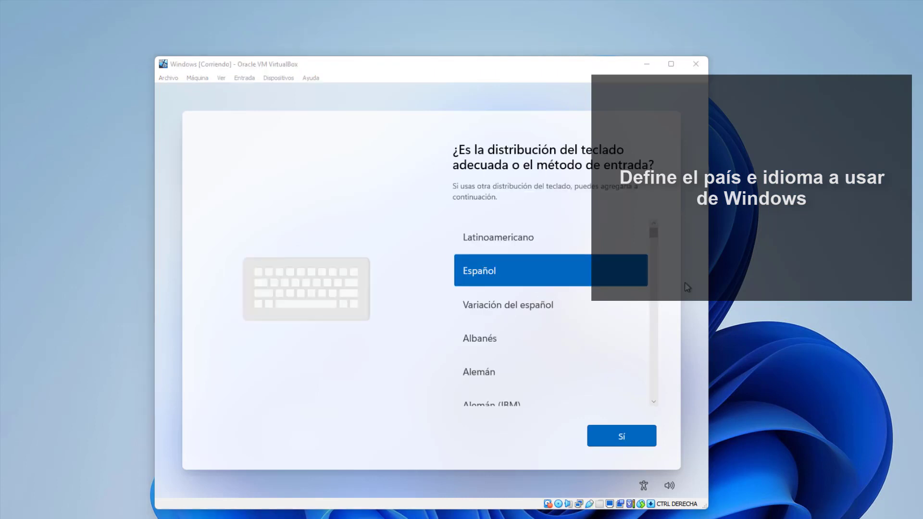
click(626, 436)
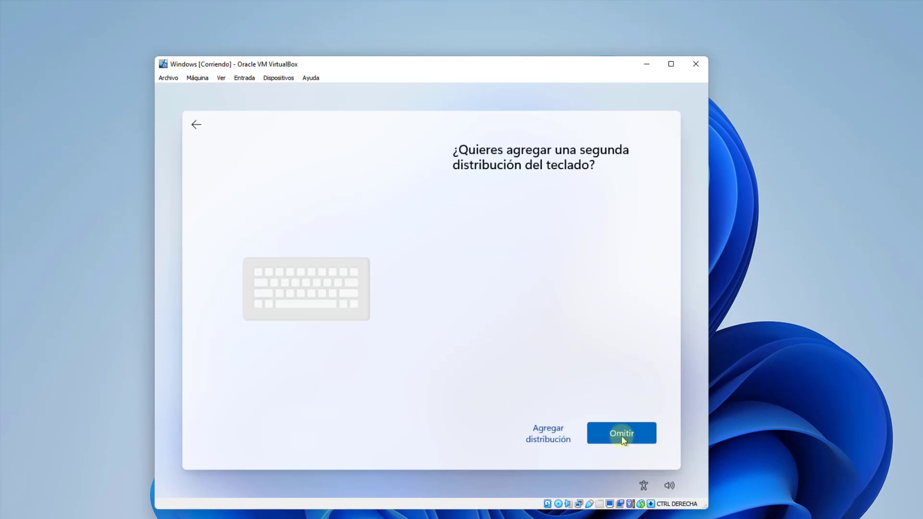
key(Tab)
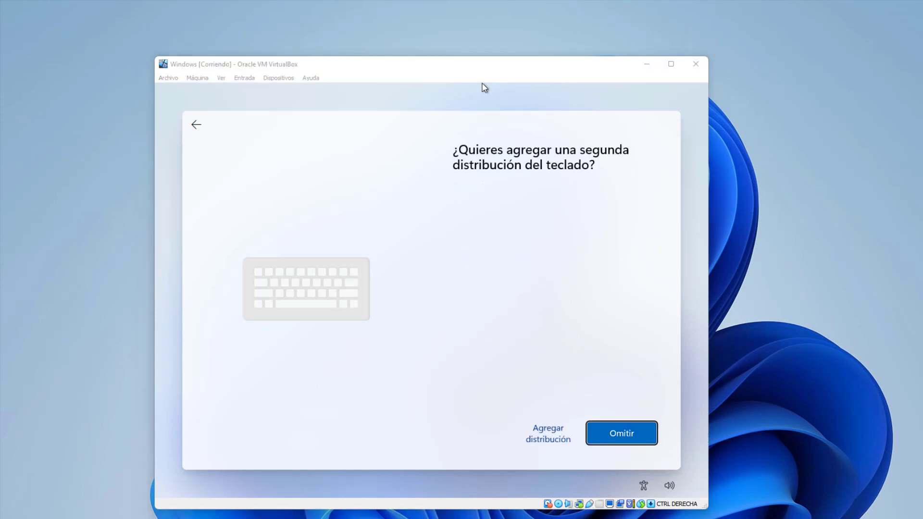
click(620, 433)
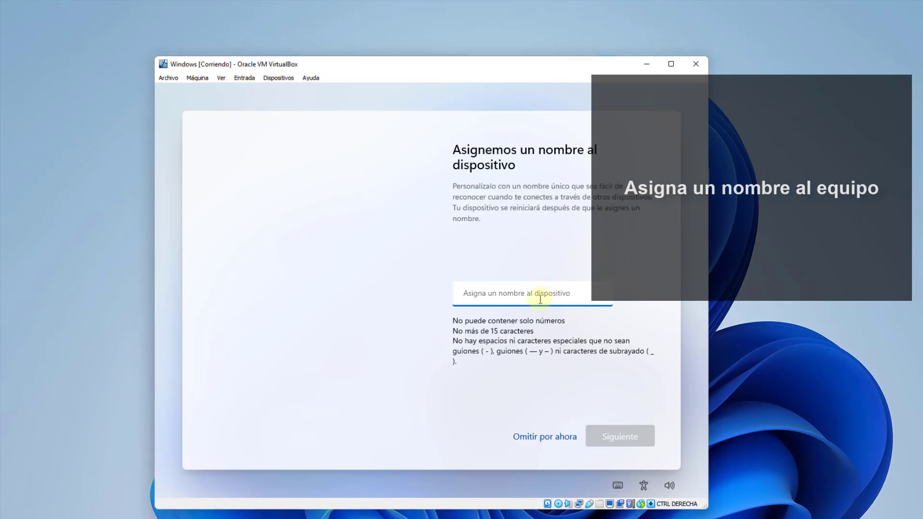
Name the device solveticPC and choose to set it up for personal use.
text(solveticPC)
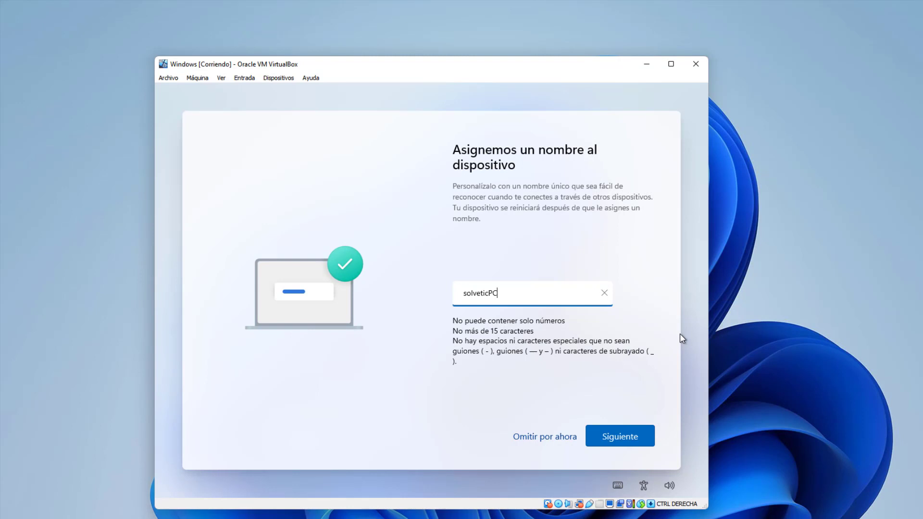
click(632, 430)
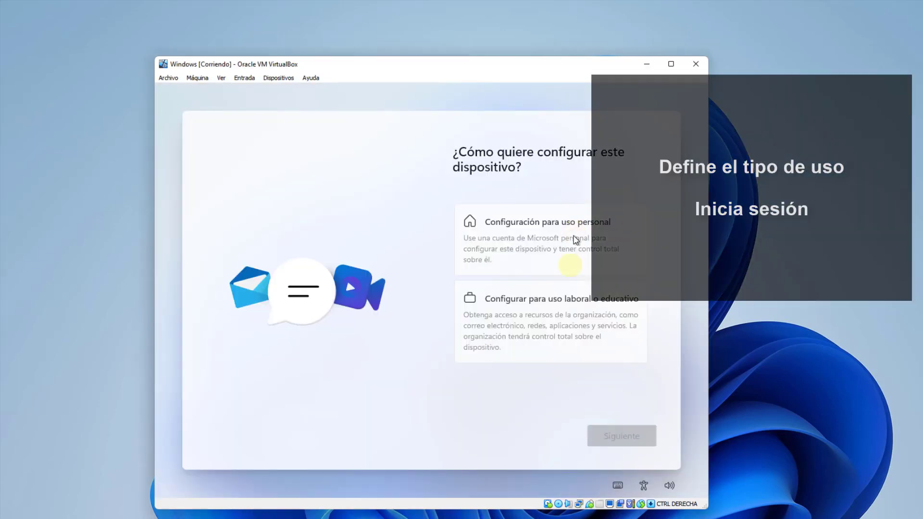
click(574, 245)
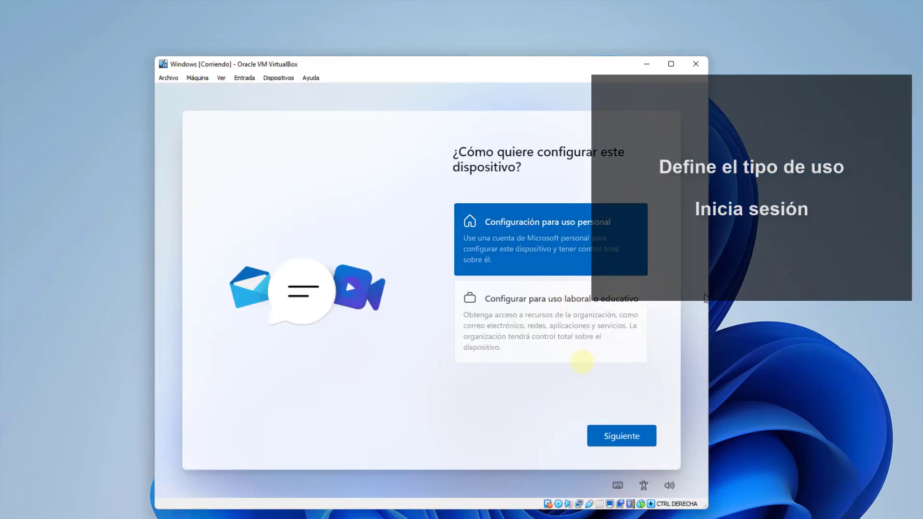
click(609, 435)
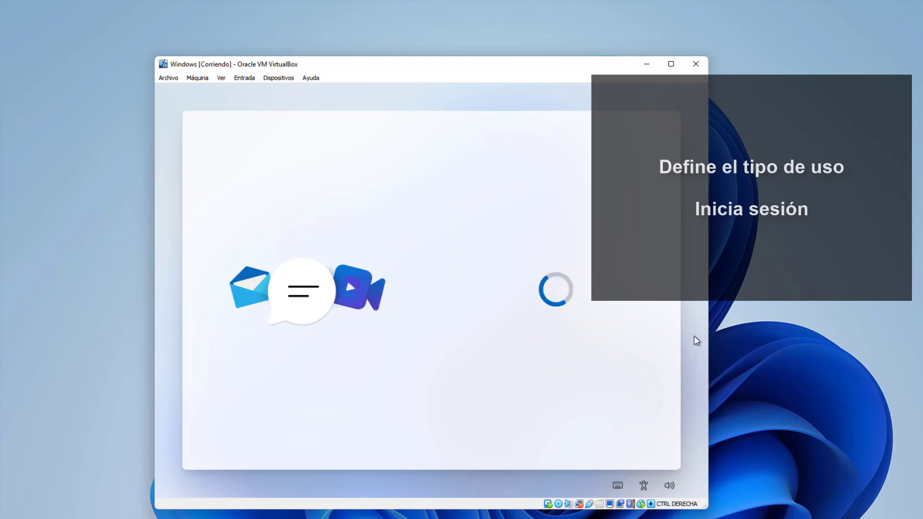
click(627, 430)
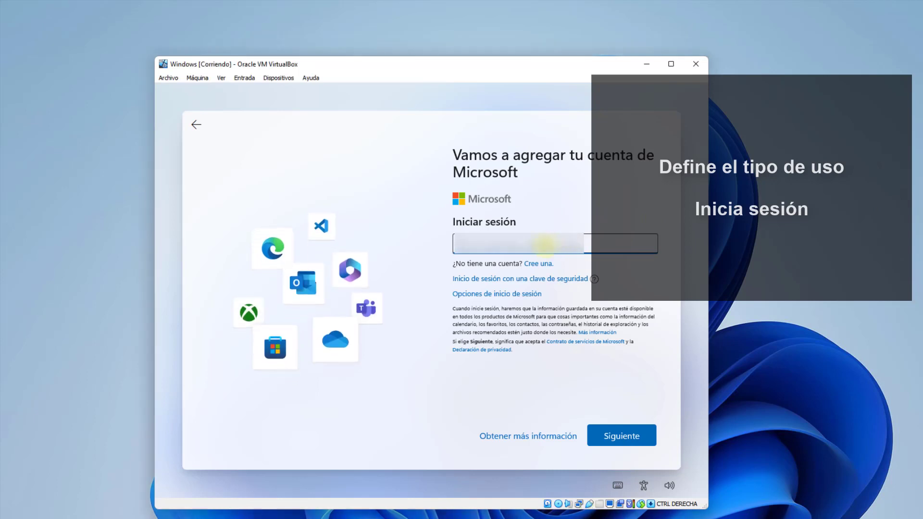
Sign in with the Microsoft account e-mail and password, then choose to set up as new.
key(ctrl+v)
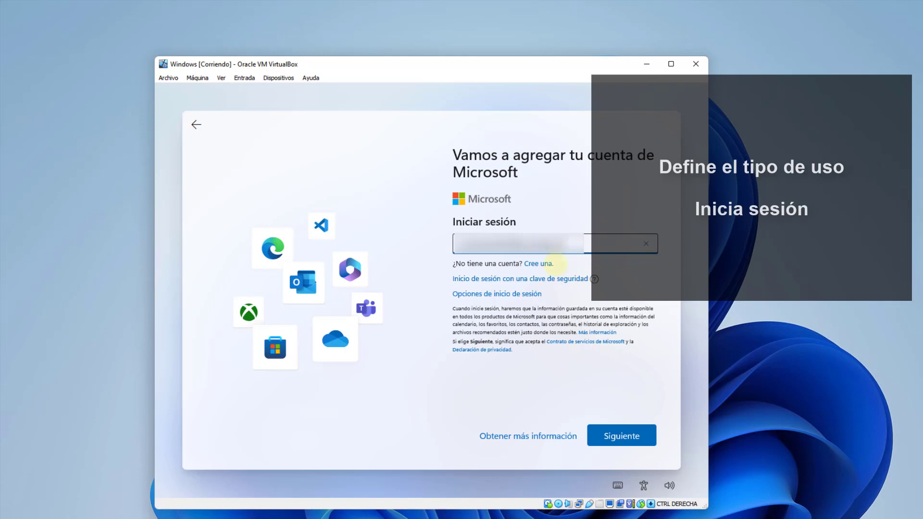
click(609, 432)
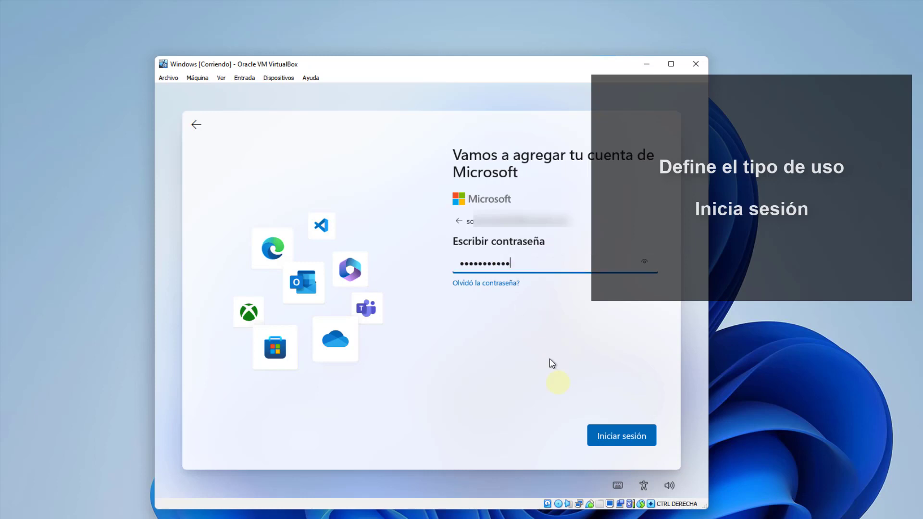
click(596, 438)
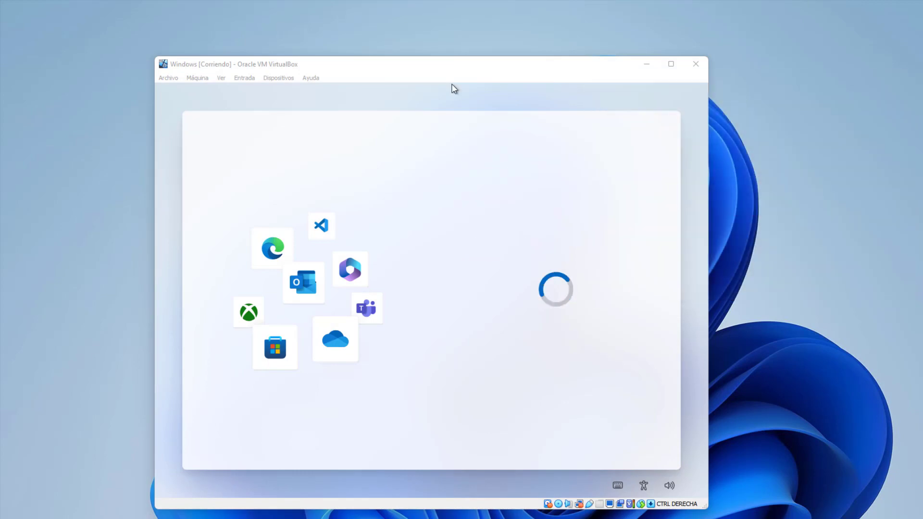
click(506, 270)
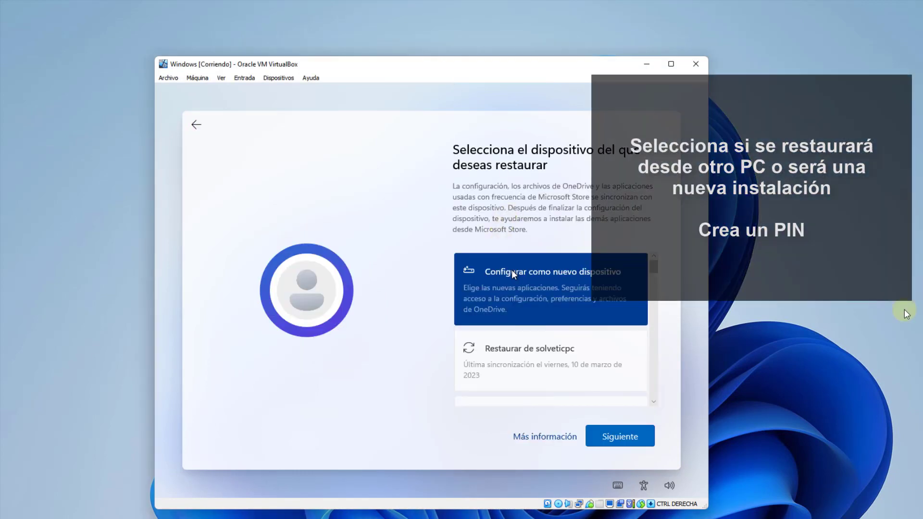
Continue as a new device and create a Windows Hello PIN, entering it twice to confirm.
click(625, 437)
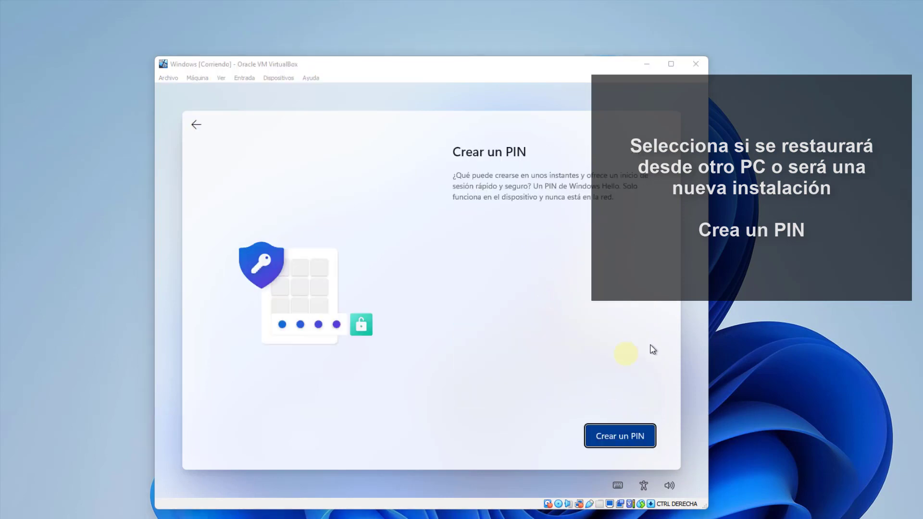
click(621, 436)
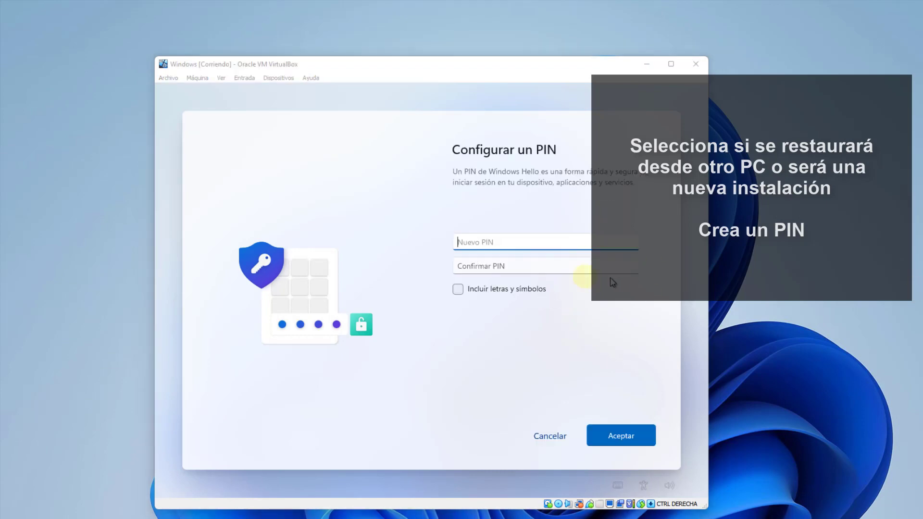
click(542, 244)
text(1234)
key(Tab)
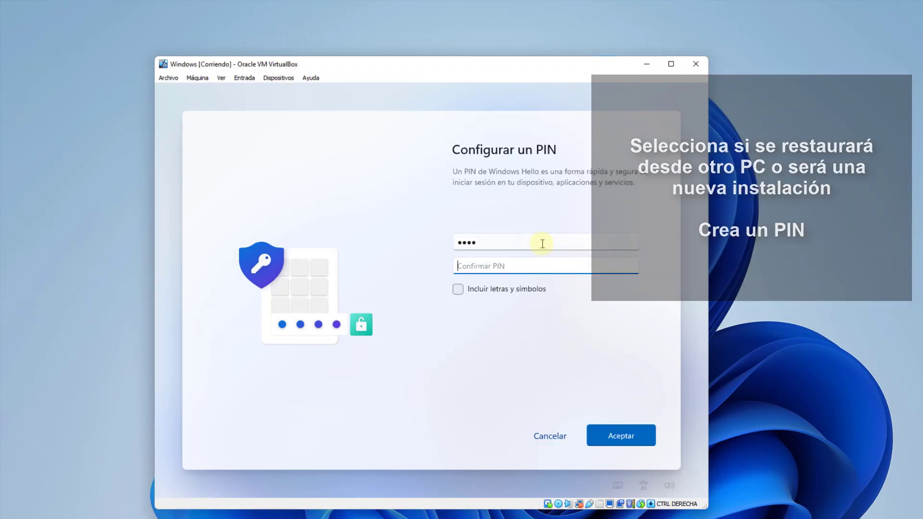
text(1234)
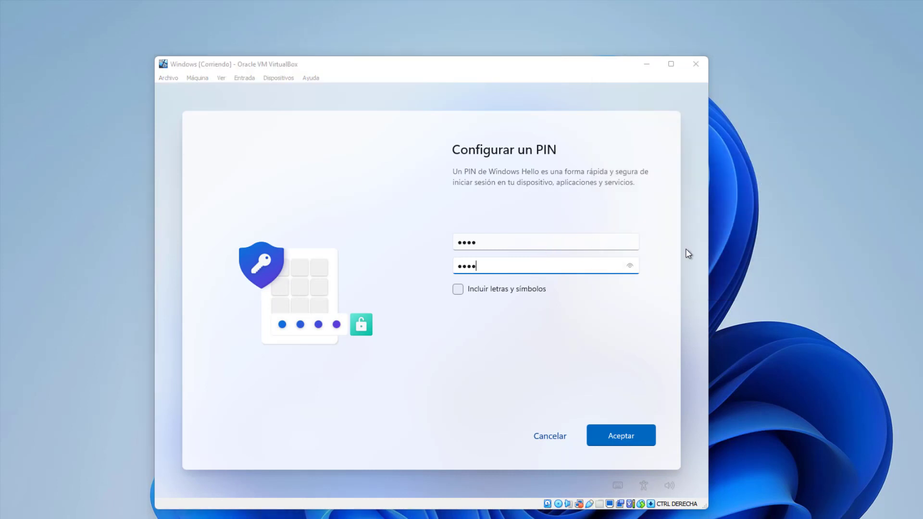
click(620, 435)
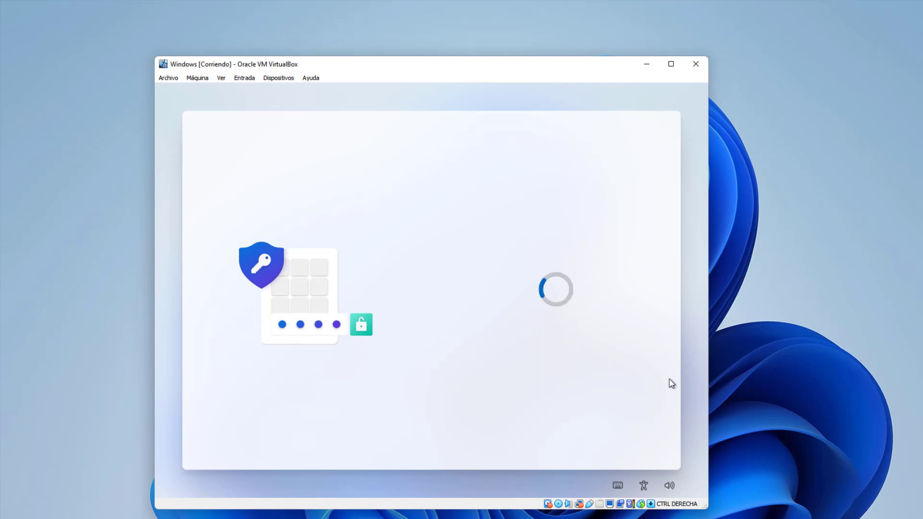
Accept the location, Find my device and optional diagnostic data privacy settings.
click(648, 435)
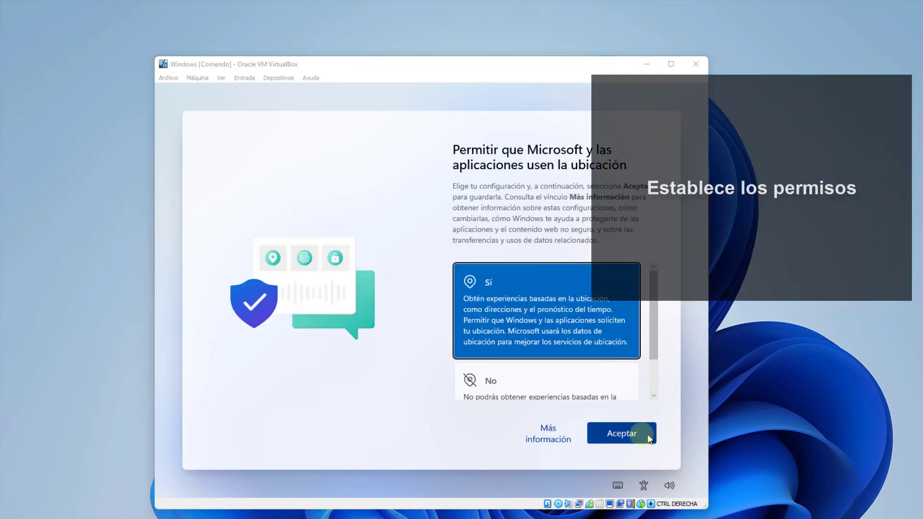
click(572, 320)
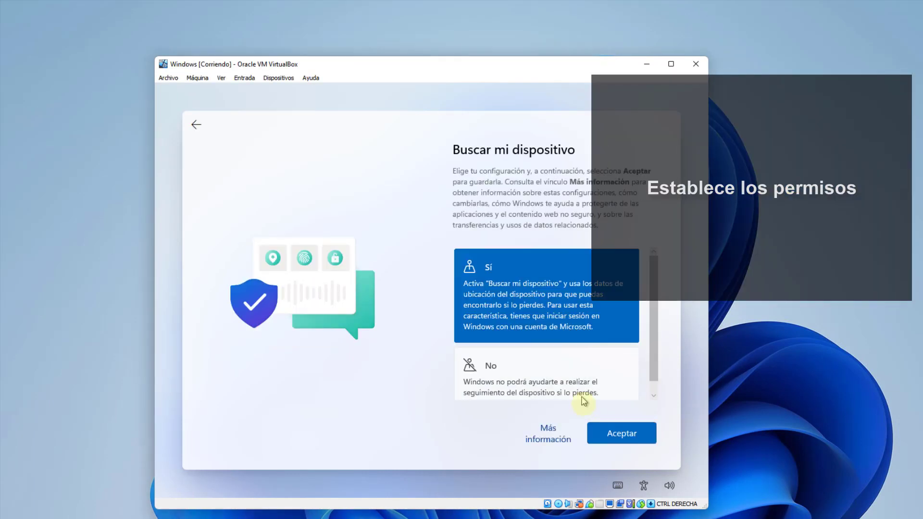
click(607, 431)
click(607, 432)
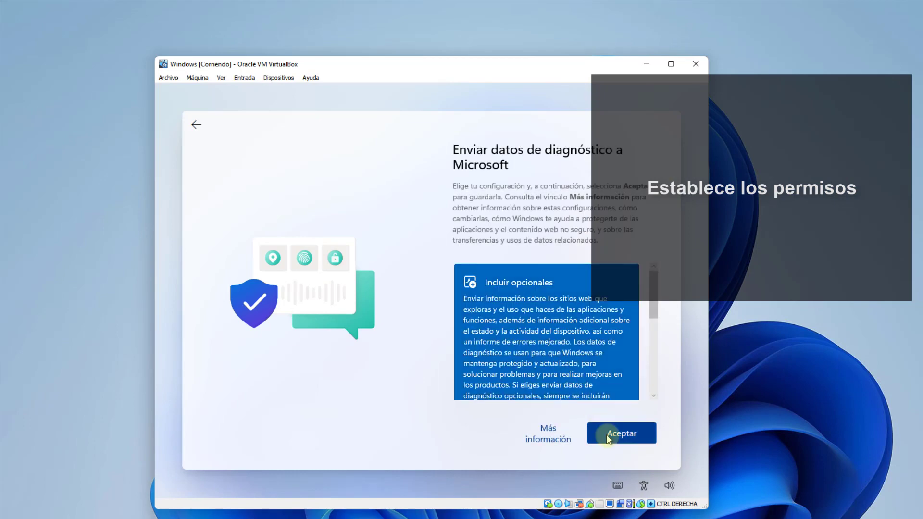
click(552, 328)
Accept handwriting, personalized experiences and advertising ID, then tick Juegos and Entretenimiento as interests.
click(614, 444)
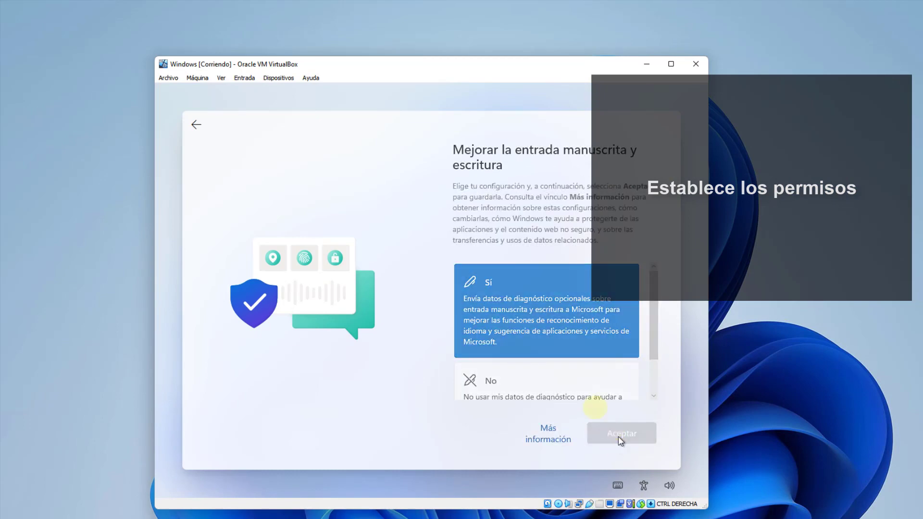
click(540, 324)
click(619, 441)
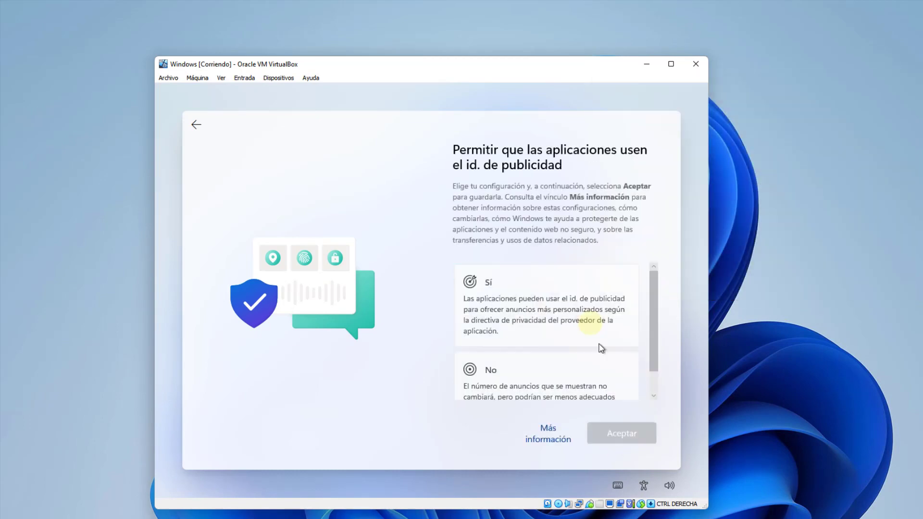
click(579, 315)
click(609, 434)
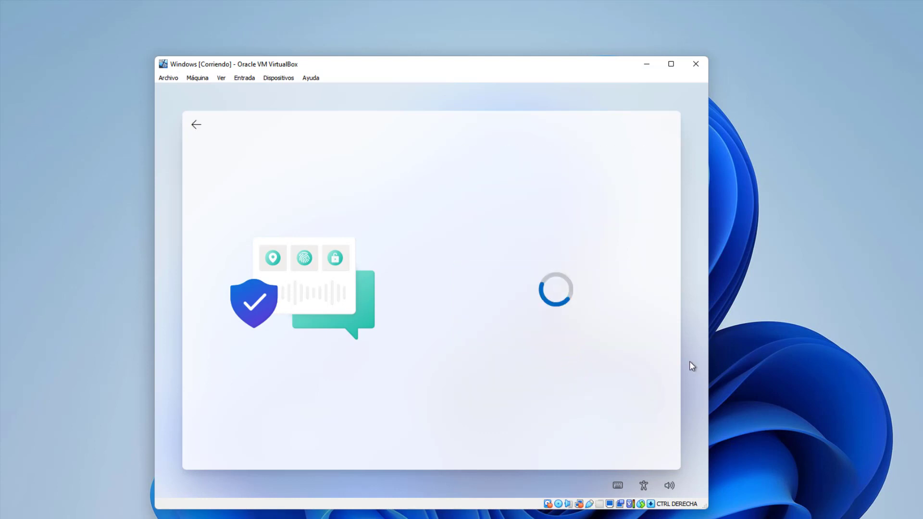
click(633, 322)
click(633, 275)
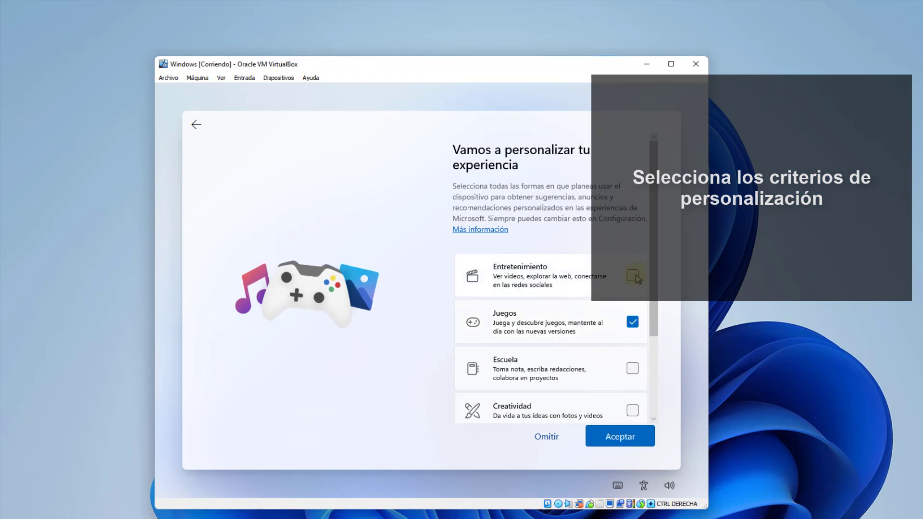
Confirm the interests, then skip phone linking, OneDrive backup, Microsoft 365 and Game Pass offers.
click(631, 434)
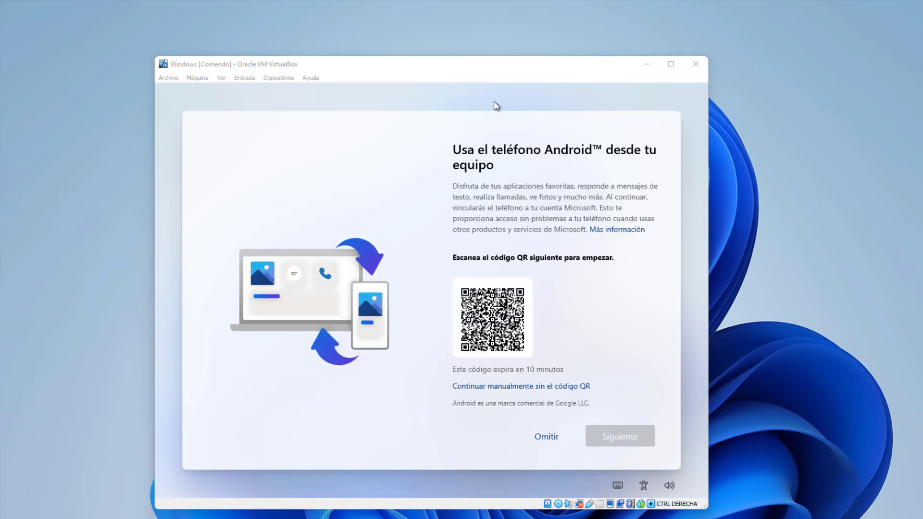
click(550, 439)
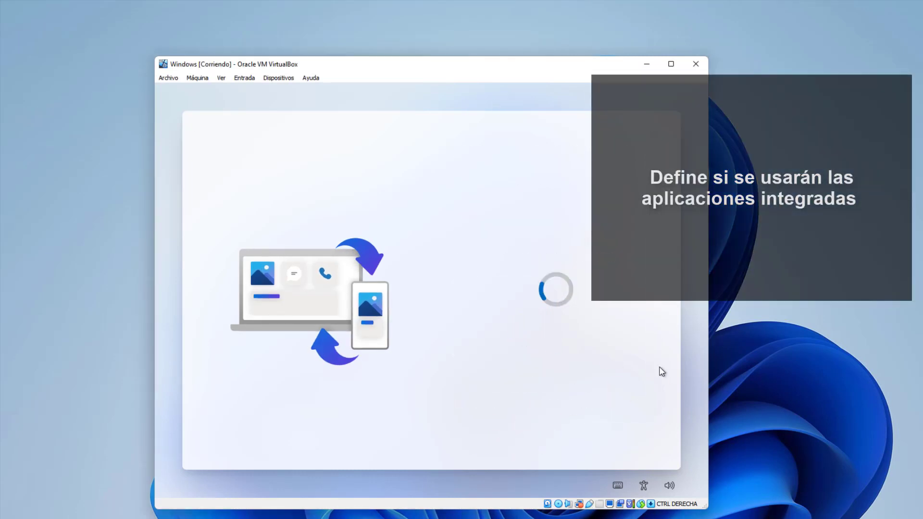
click(554, 246)
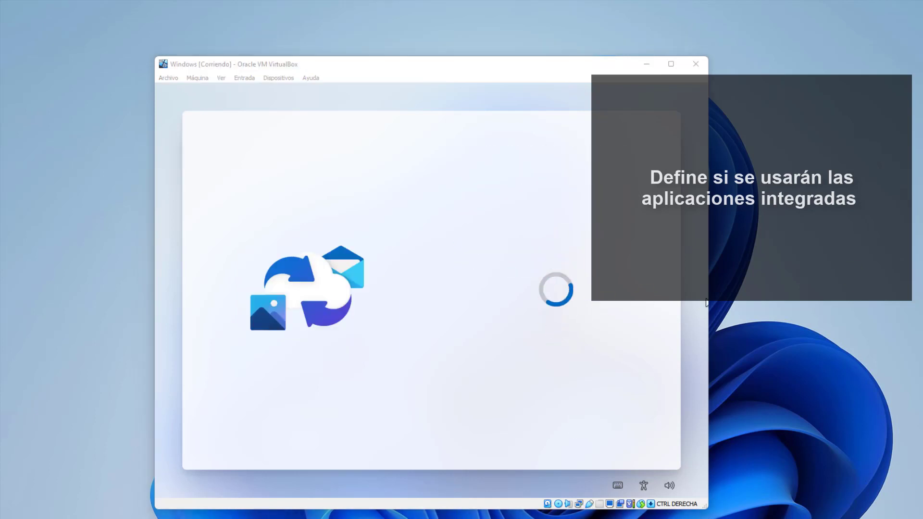
click(593, 413)
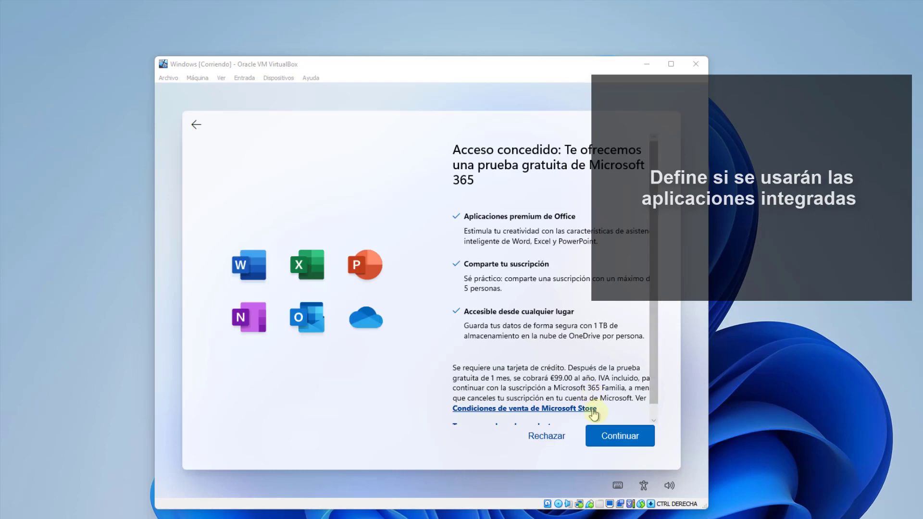
click(548, 437)
click(547, 438)
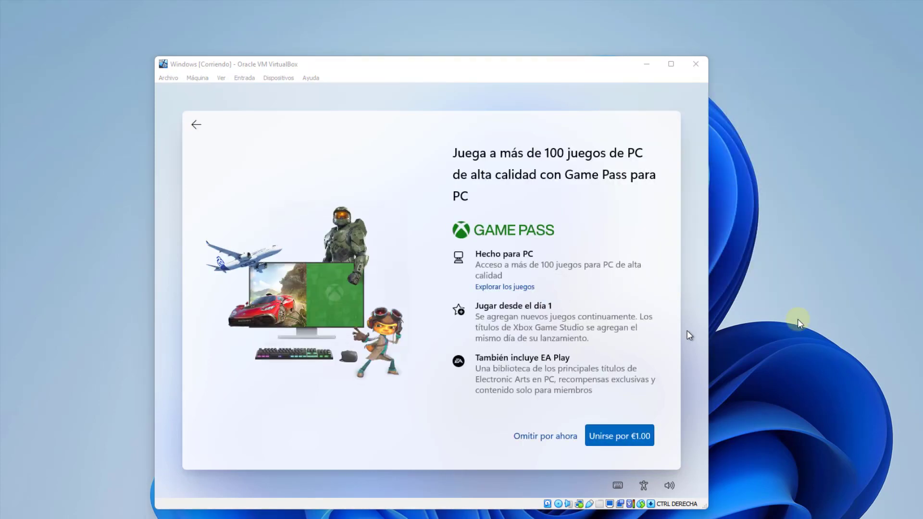
click(545, 437)
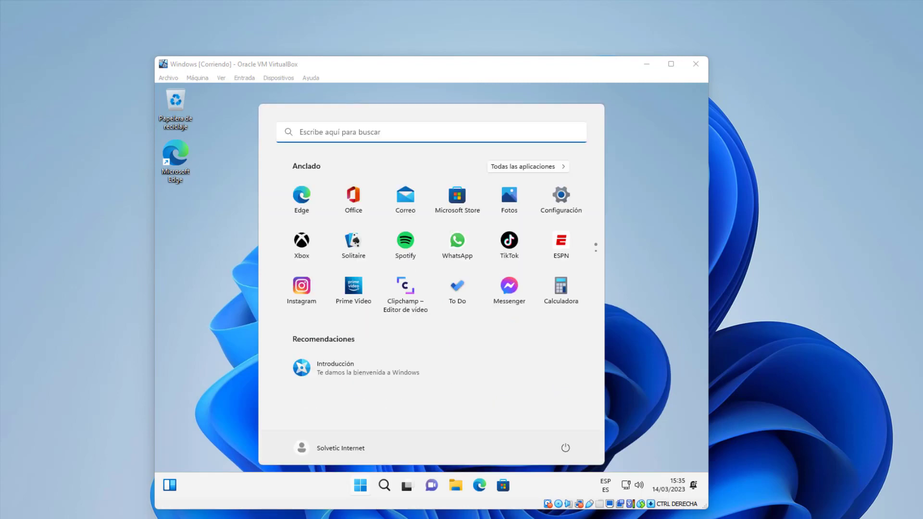
Close the guest Start menu and insert the Guest Additions CD image from the Dispositivos menu.
click(658, 264)
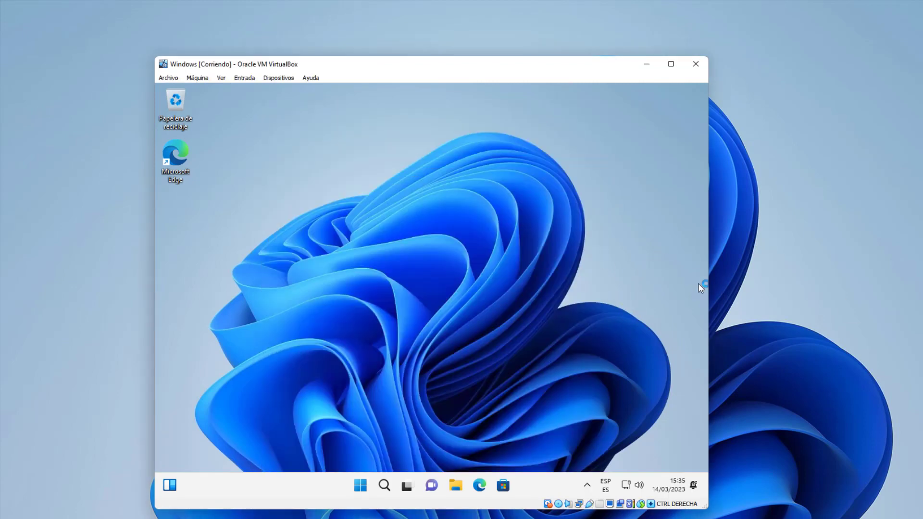
click(278, 77)
click(316, 194)
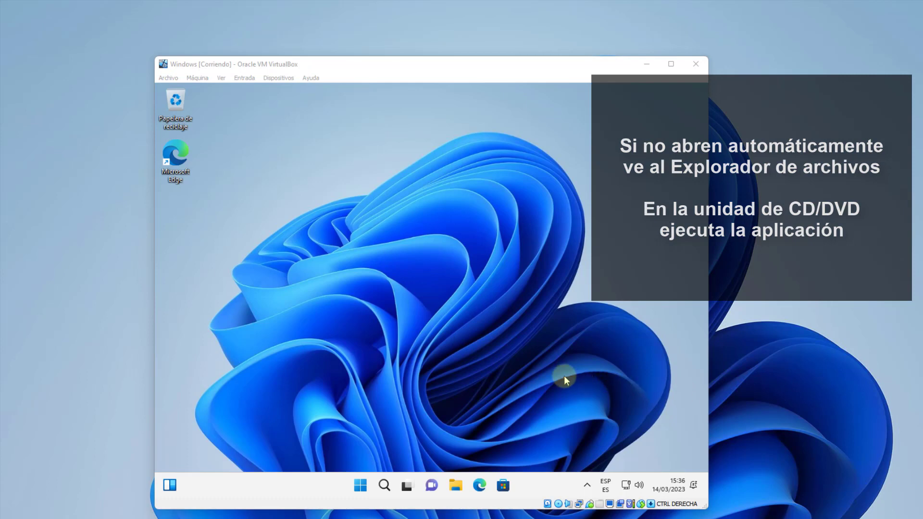
Run VBoxWindowsAdditions from the Guest Additions CD drive (D:) in File Explorer.
click(455, 486)
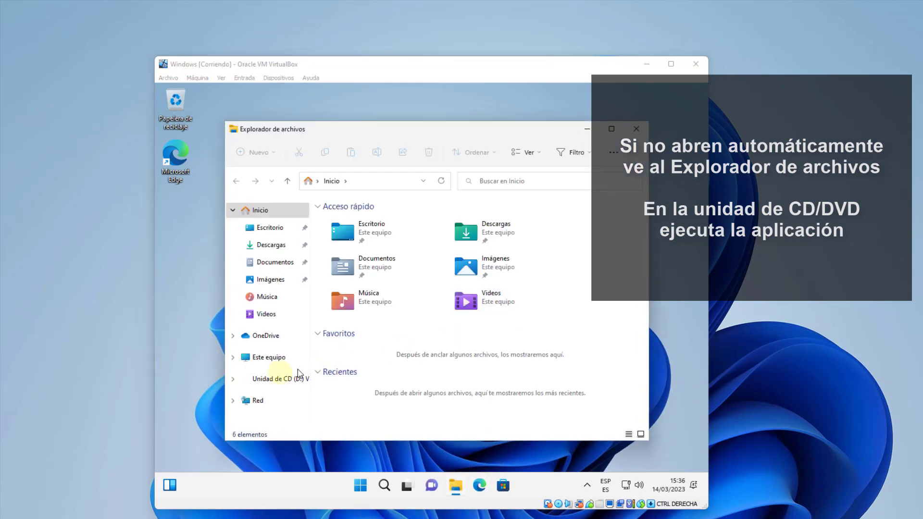
click(267, 382)
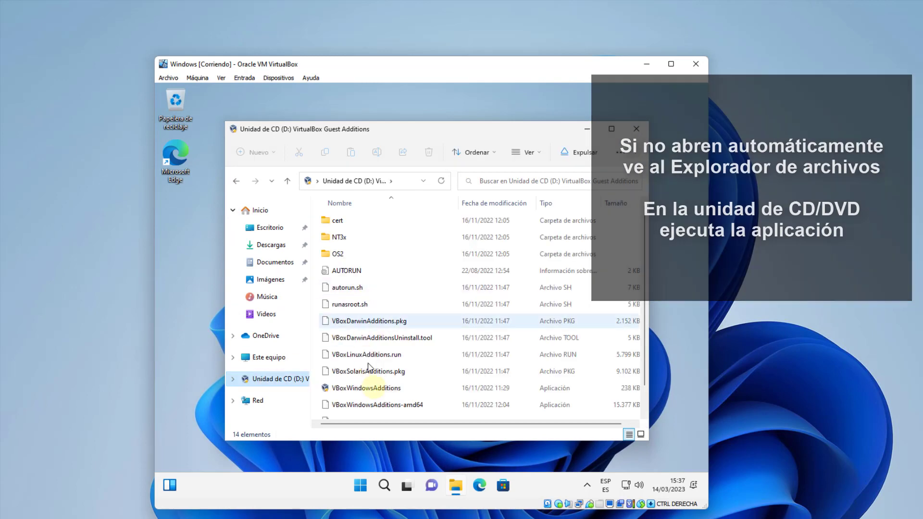
scroll(375, 391, down, 1)
click(382, 364)
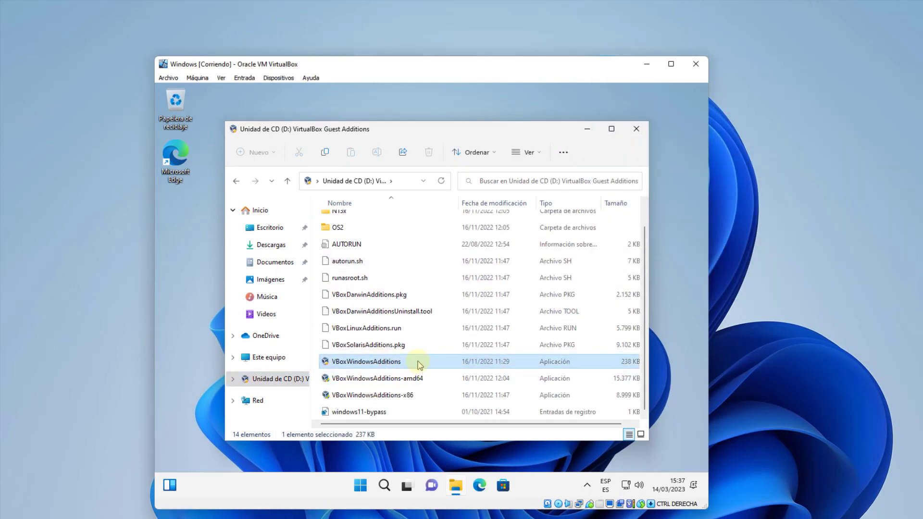
click(645, 128)
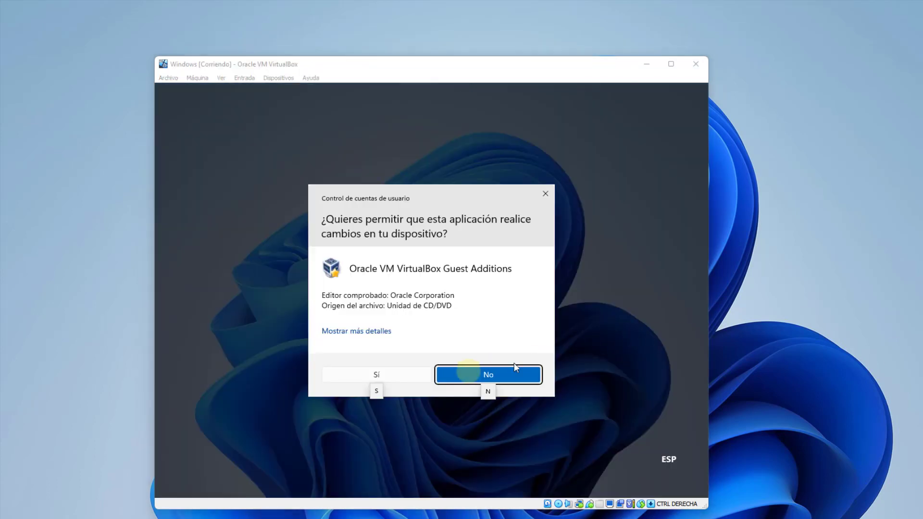
Install Guest Additions 7.0.4 with the default folder and components, then reboot the VM.
click(409, 378)
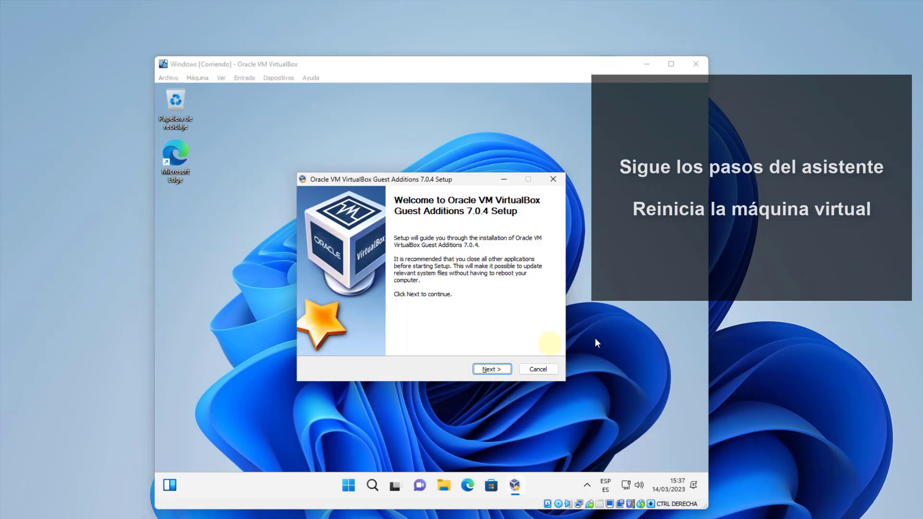
click(495, 374)
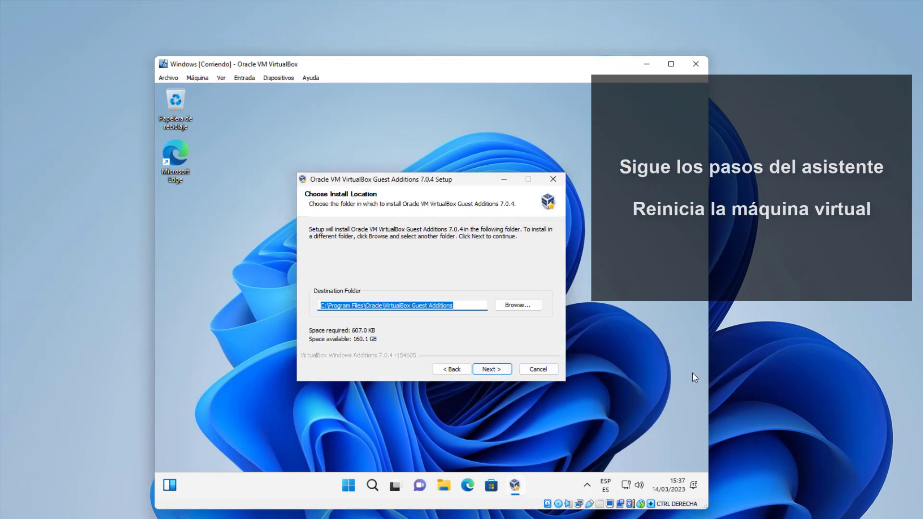
click(488, 369)
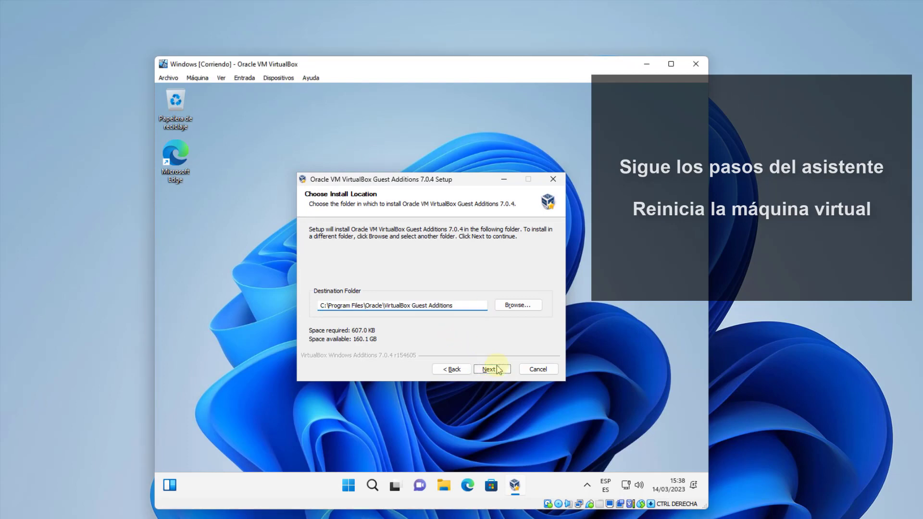
click(484, 339)
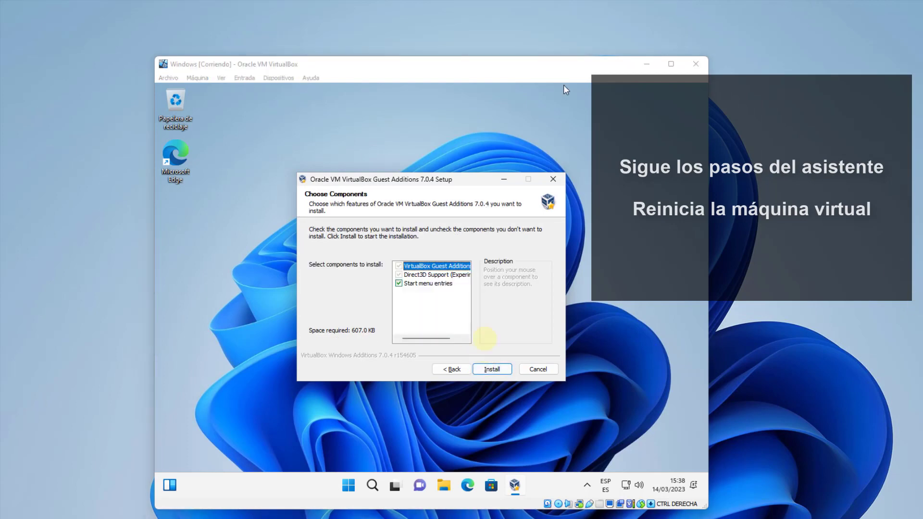
click(500, 368)
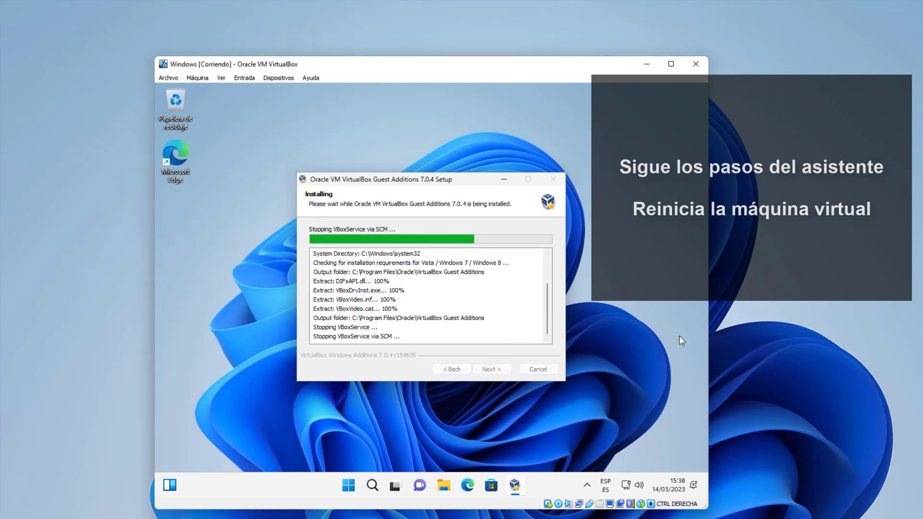
click(576, 70)
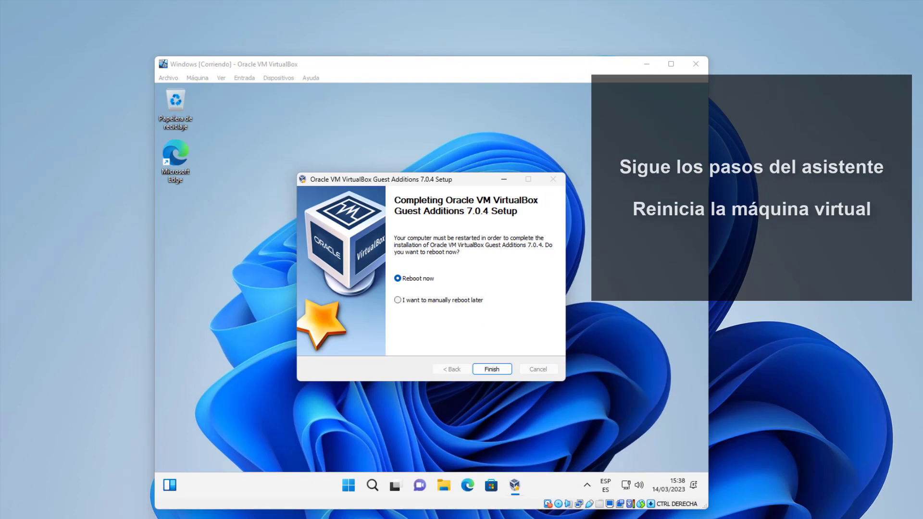
click(491, 369)
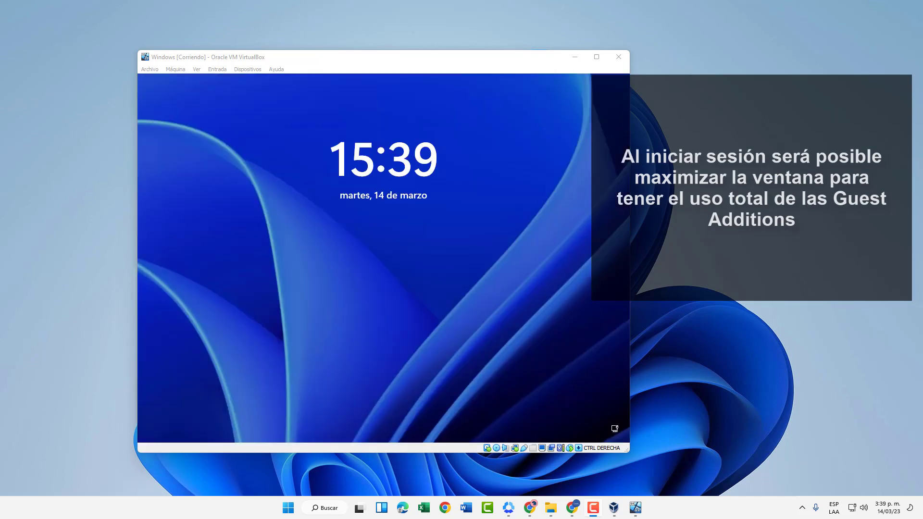
Dismiss the lock screen and sign in to the restarted guest with its PIN.
click(385, 239)
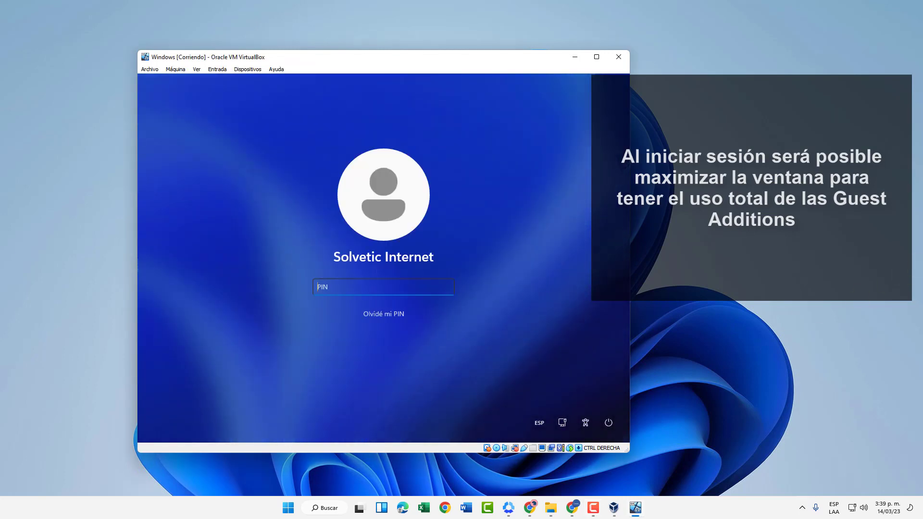
click(401, 284)
text(1234)
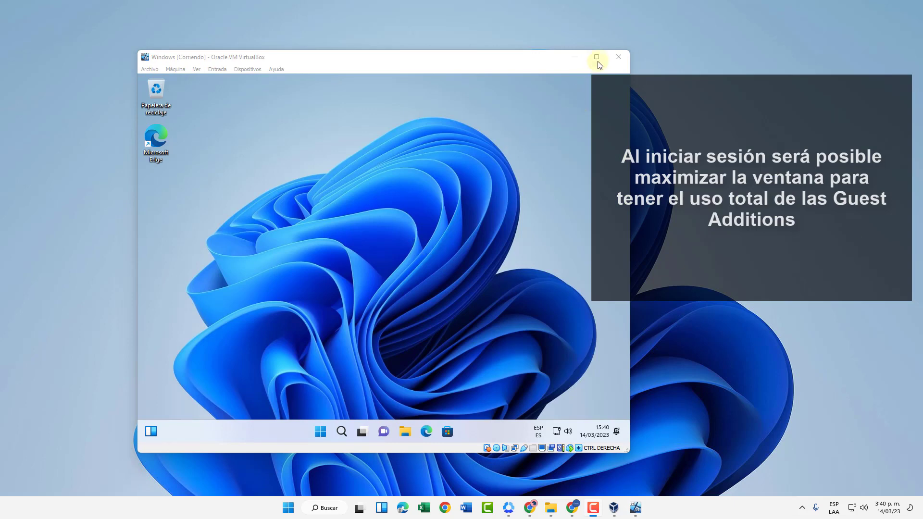
Maximize the VM window, check the resized guest via its Start menu, then minimize to the host.
click(596, 57)
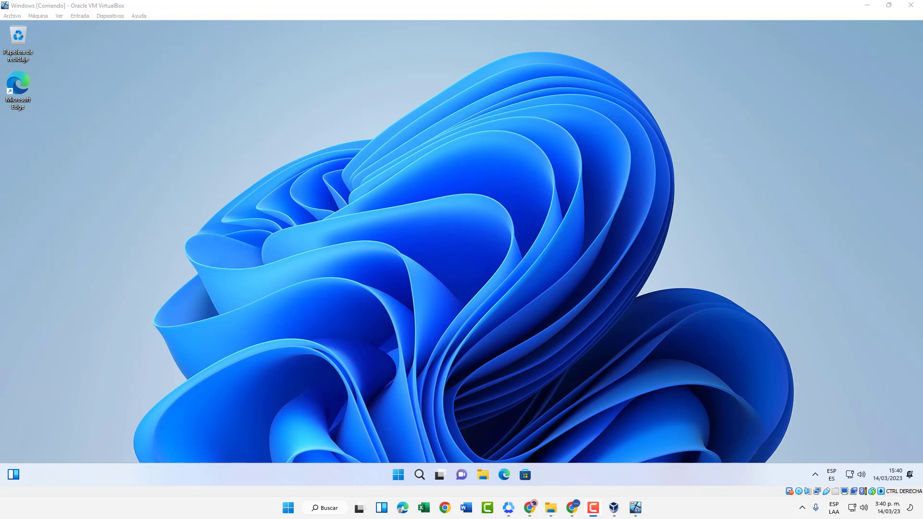
click(383, 437)
click(397, 475)
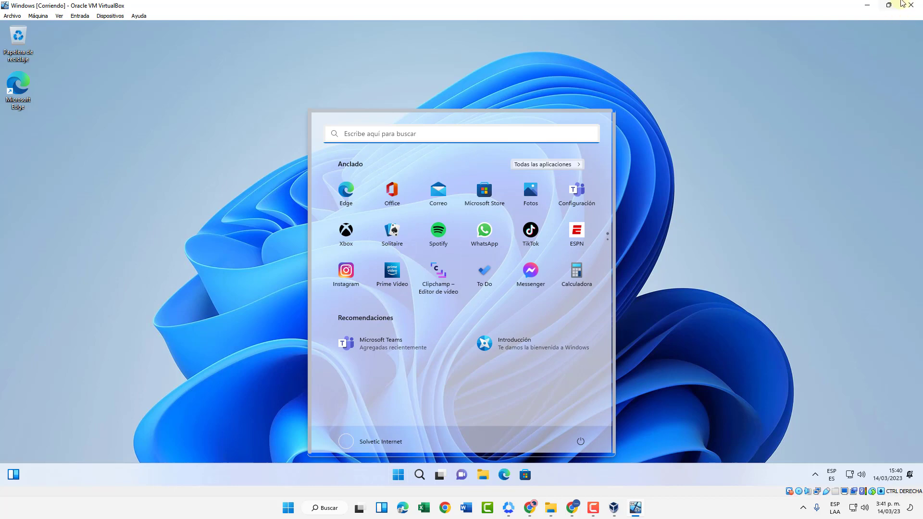
click(867, 5)
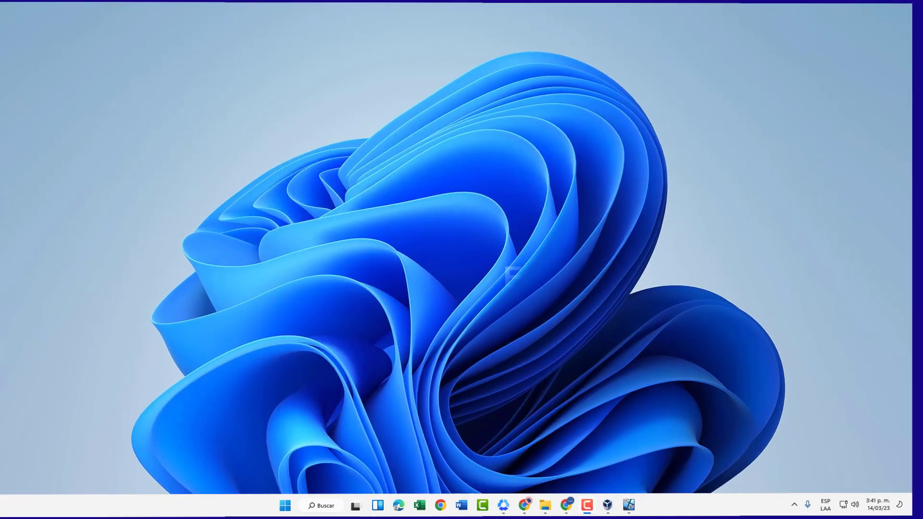